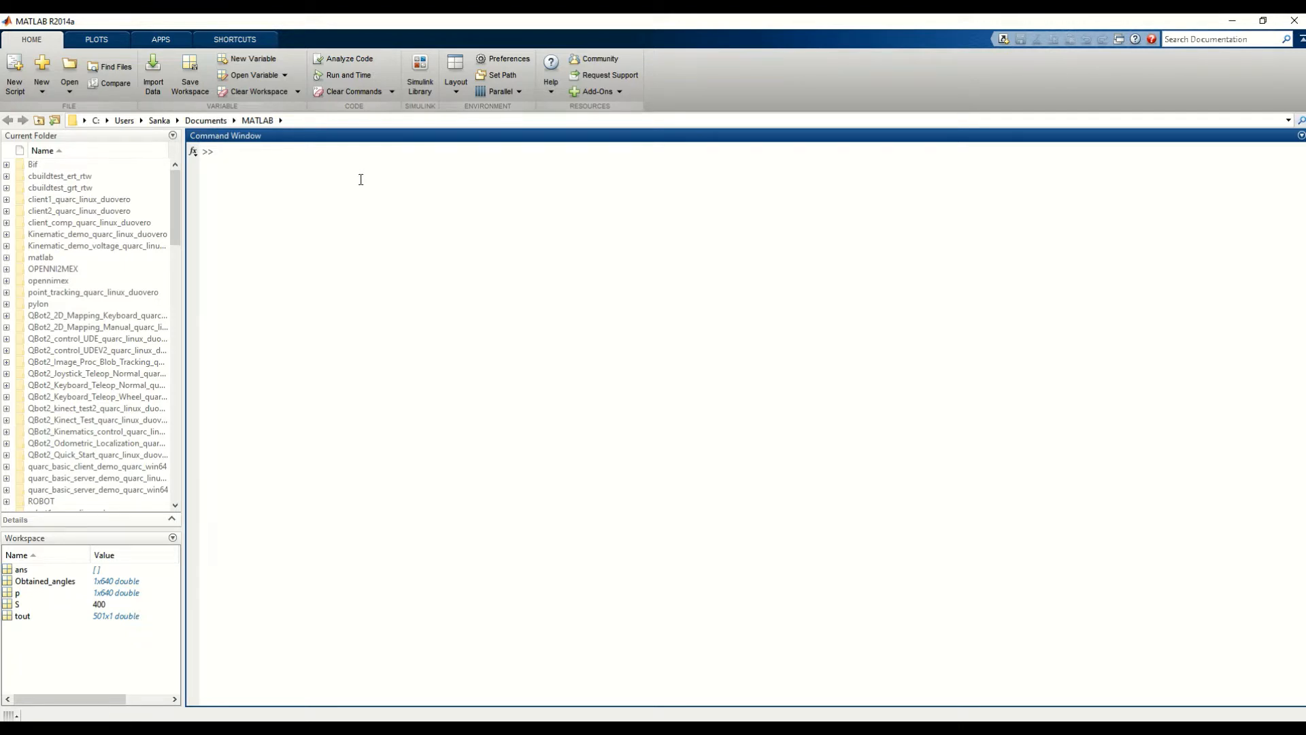
Launch Simulink from the command window and open the existing kinematics model
{"action": "type", "text": "simulink"}
{"action": "key", "text": "Return"}
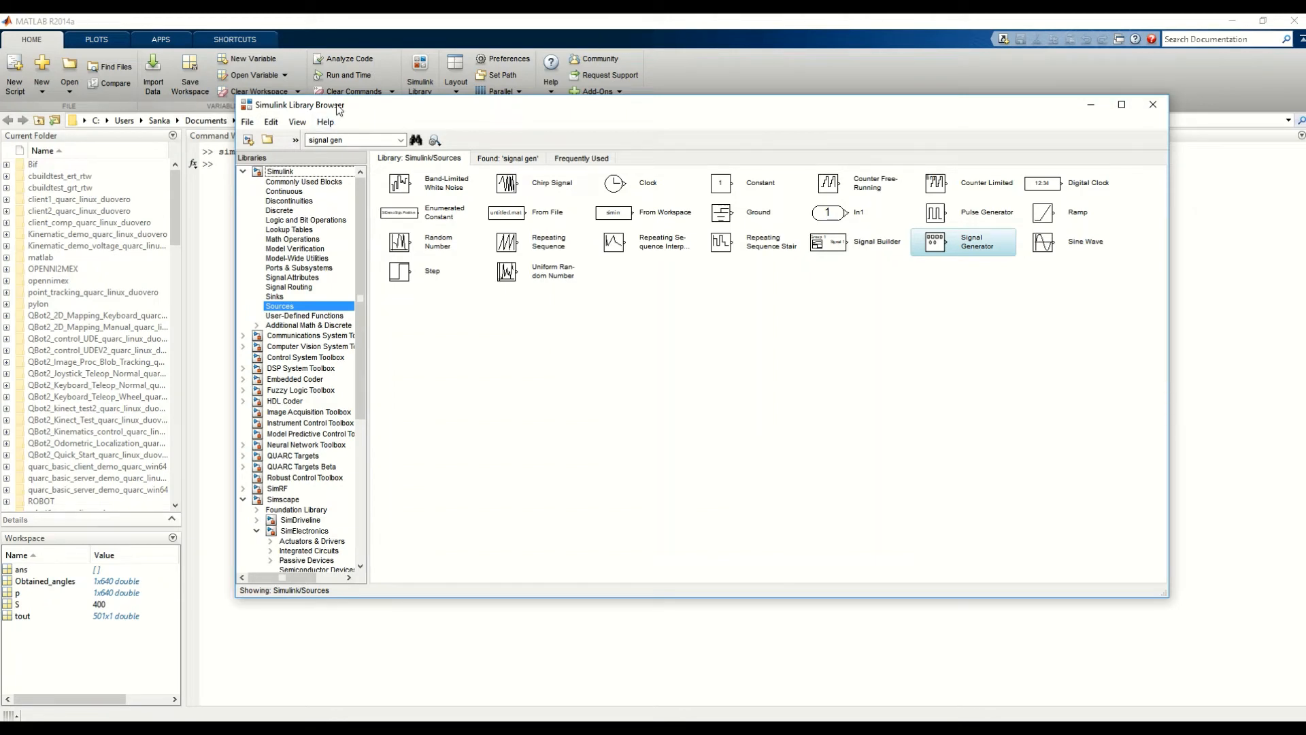
{"action": "left_click", "coordinate": [247, 122]}
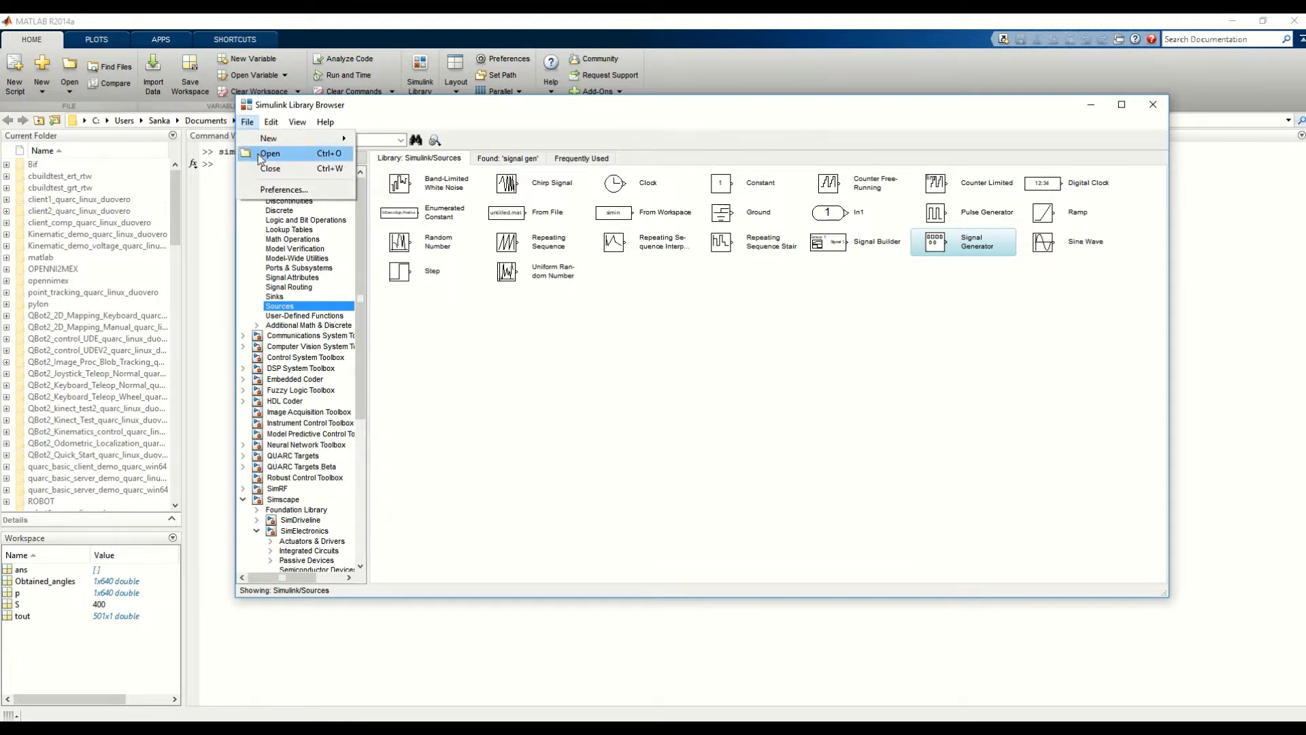
{"action": "left_click", "coordinate": [260, 155]}
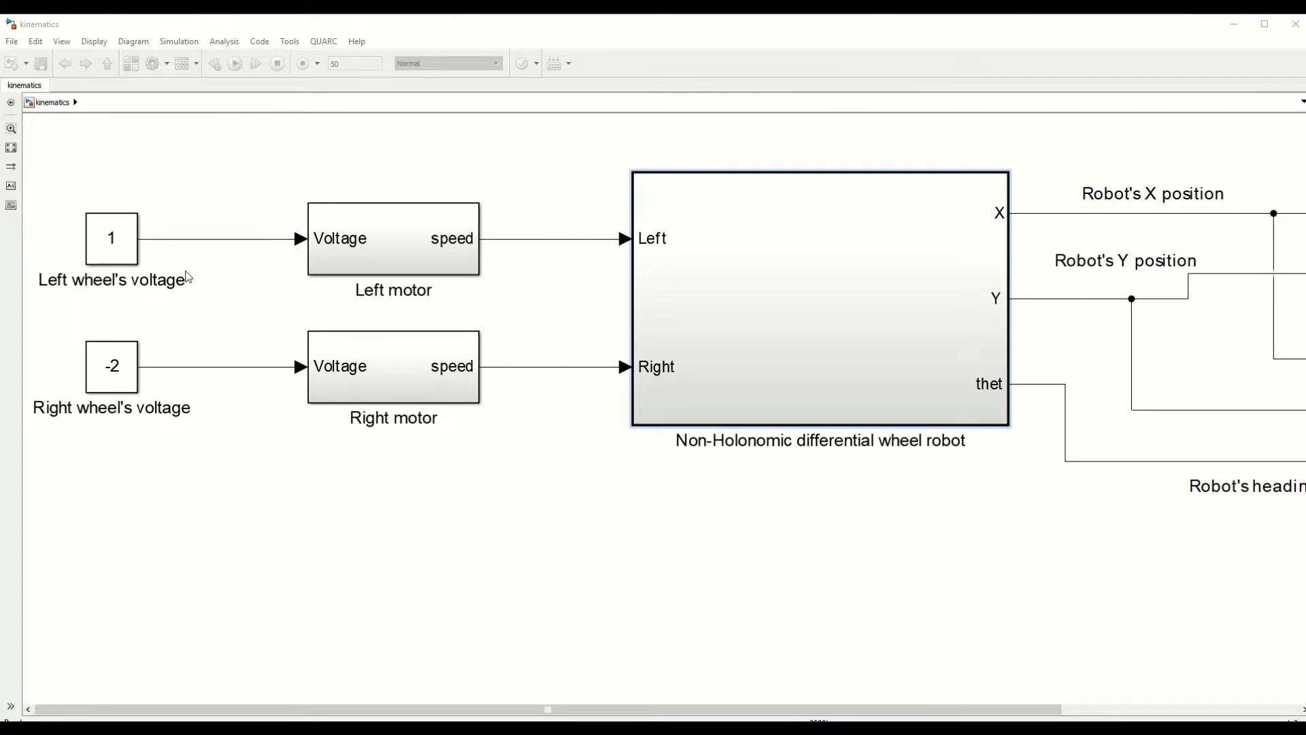
Inspect the Transfer Fcn coefficients inside the Left motor subsystem and return to the top level of the kinematics model
{"action": "scroll", "coordinate": [59, 252], "scroll_direction": "up", "scroll_amount": 5}
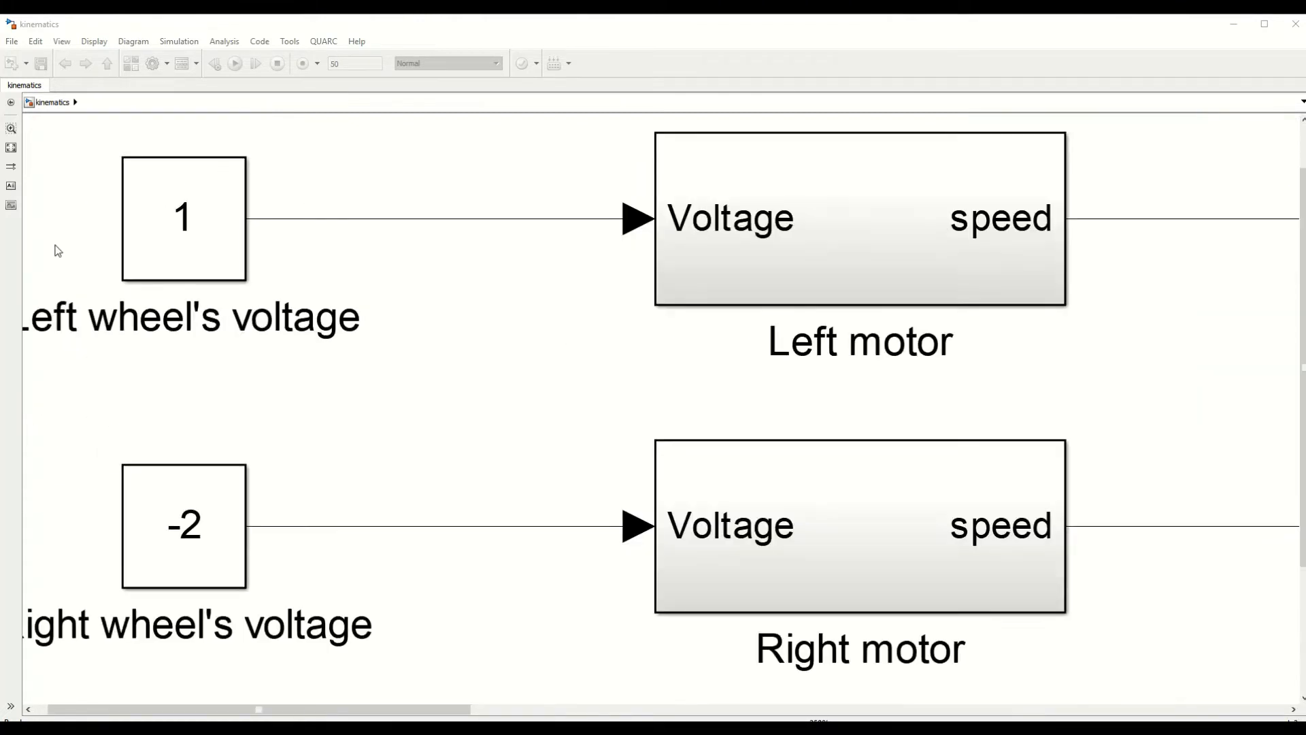
{"action": "scroll", "coordinate": [58, 251], "scroll_direction": "down", "scroll_amount": 2}
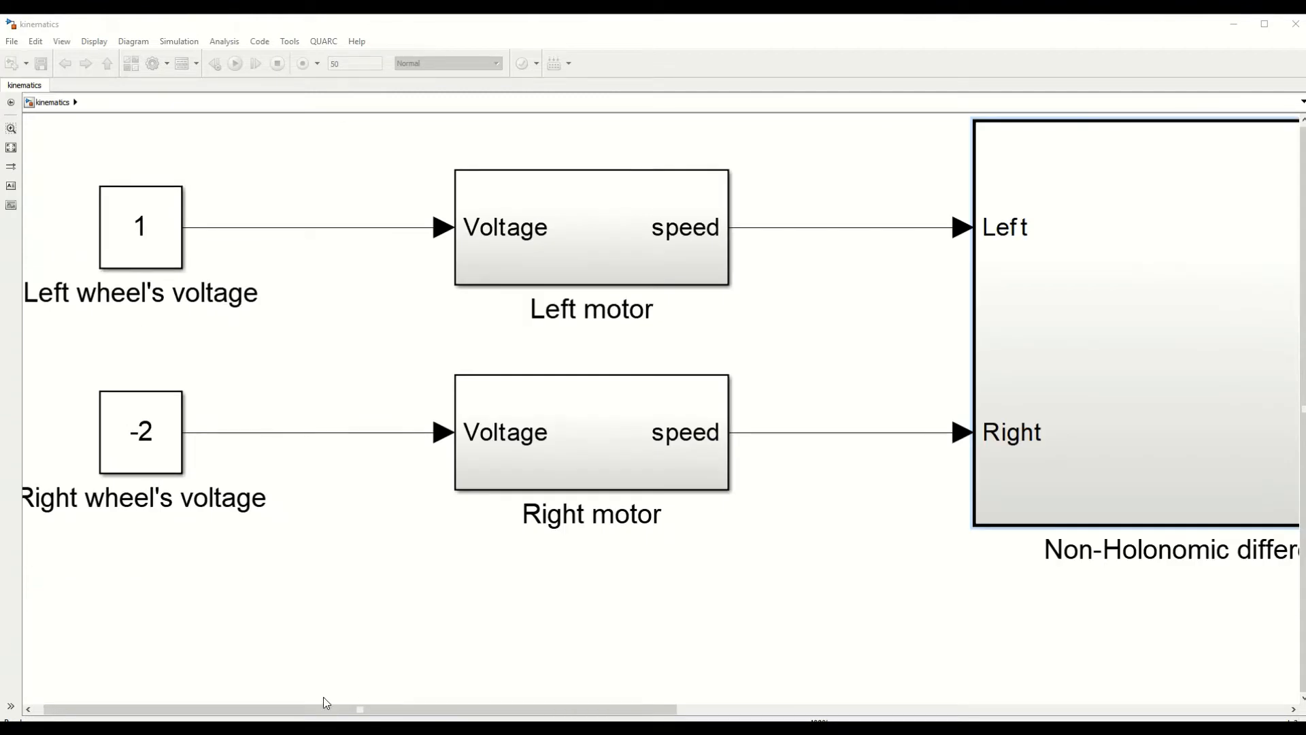
{"action": "left_click_drag", "start_coordinate": [327, 705], "coordinate": [317, 706]}
{"action": "left_click", "coordinate": [163, 515]}
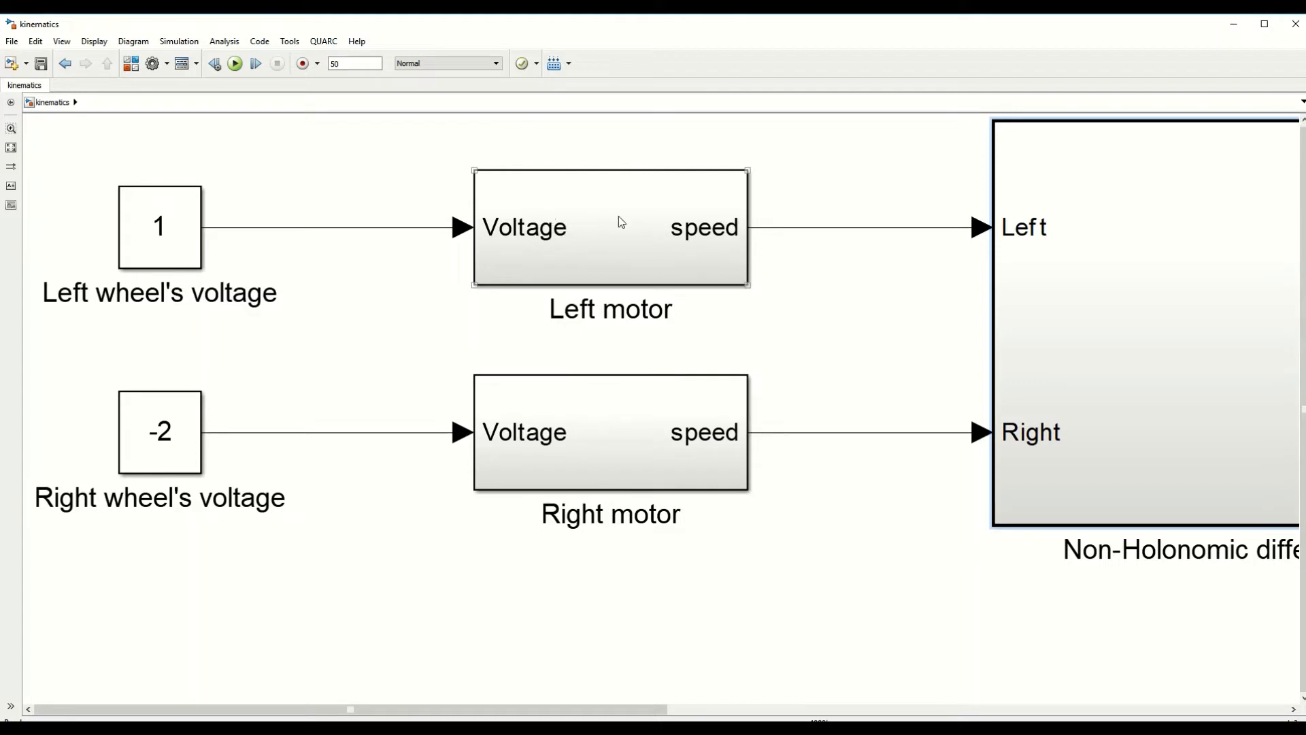
{"action": "double_click", "coordinate": [575, 216]}
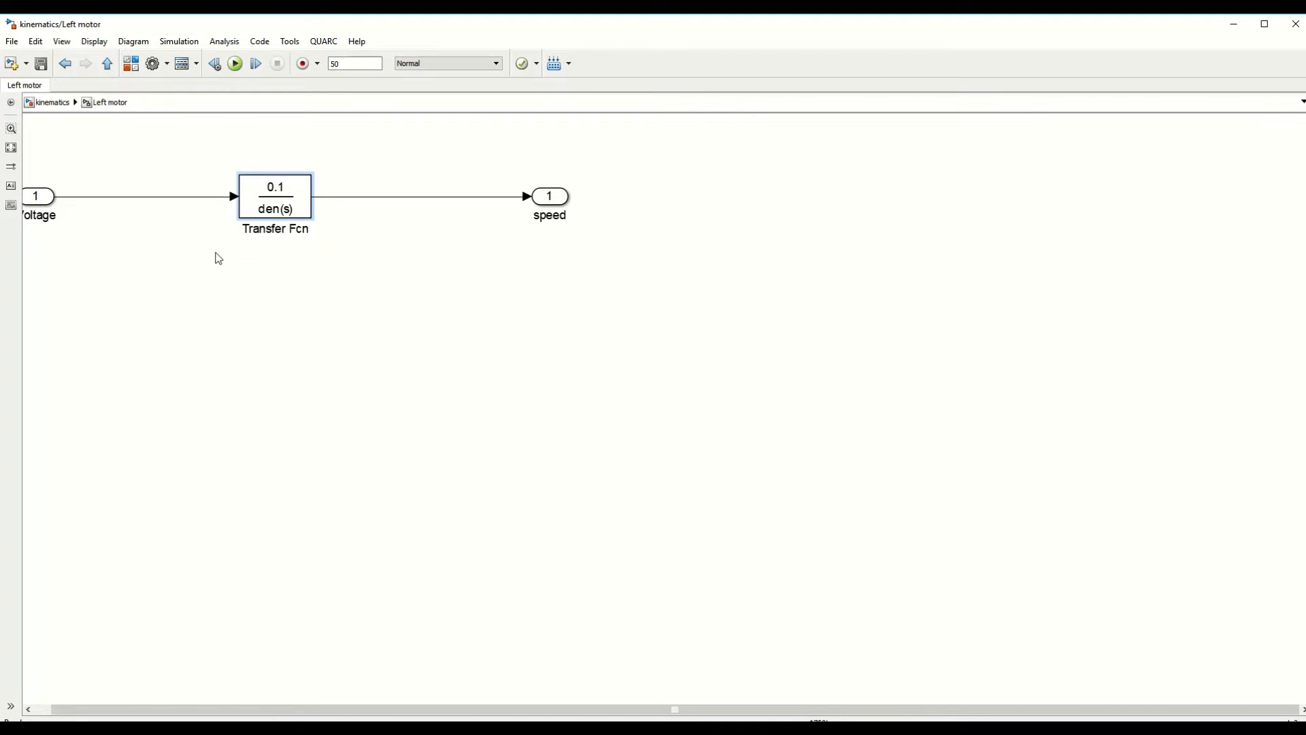
{"action": "left_click", "coordinate": [308, 199]}
{"action": "double_click", "coordinate": [265, 204]}
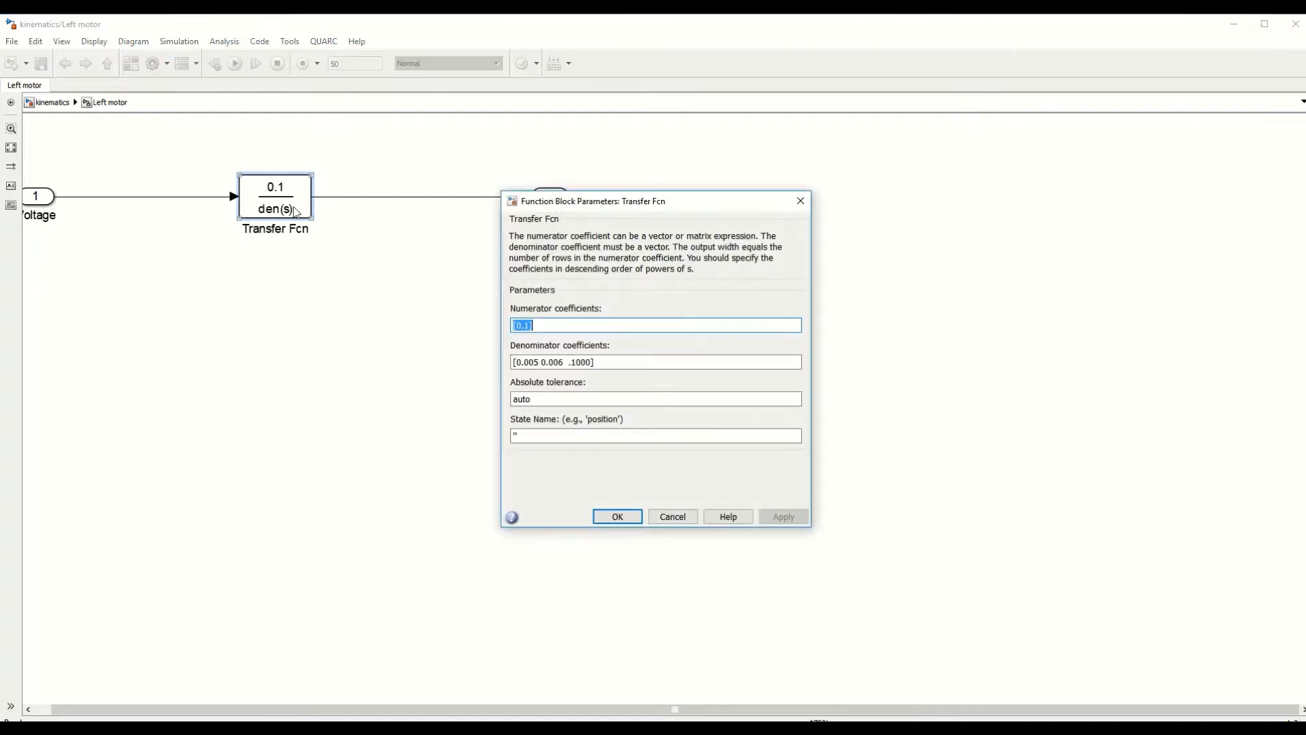
{"action": "left_click", "coordinate": [616, 516]}
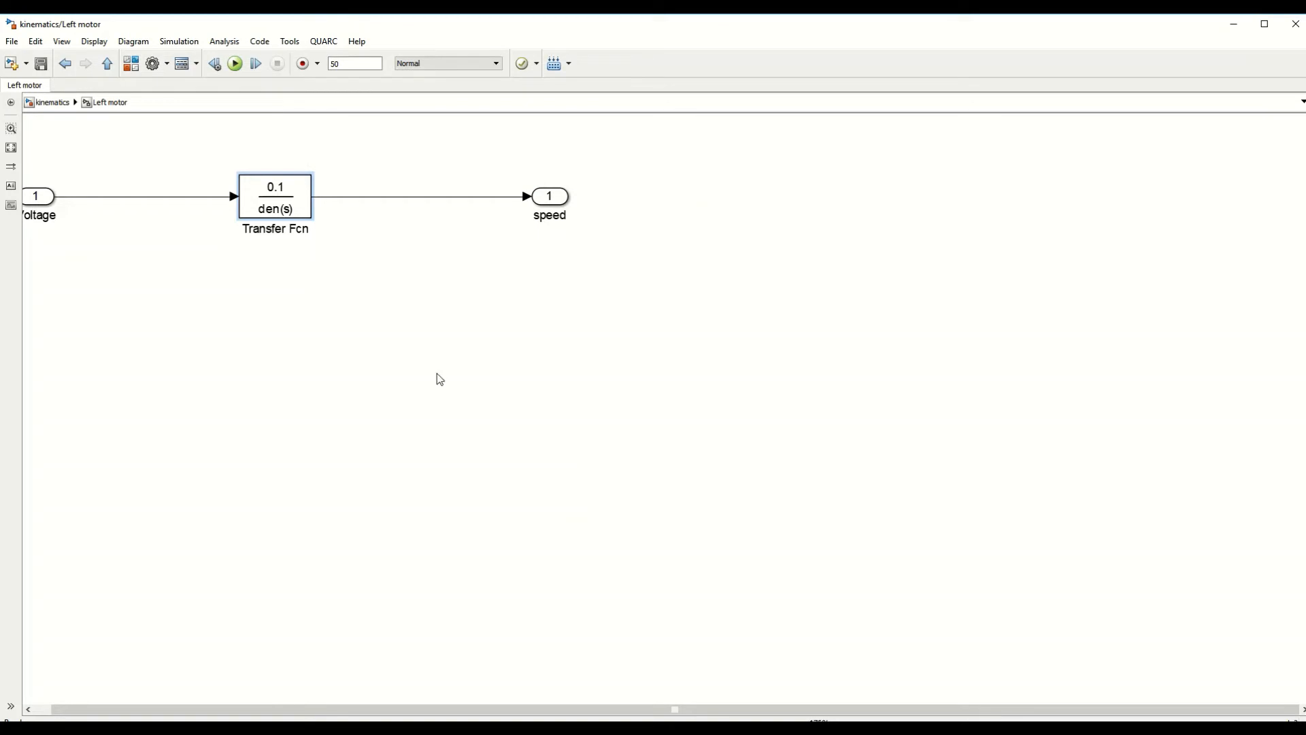
{"action": "left_click", "coordinate": [280, 208]}
{"action": "left_click", "coordinate": [41, 204]}
{"action": "left_click", "coordinate": [63, 103]}
Examine the speed command inputs and the MATLAB Function code inside the Non-Holonomic differential wheel robot subsystem
{"action": "scroll", "coordinate": [564, 370], "scroll_direction": "down", "scroll_amount": 2}
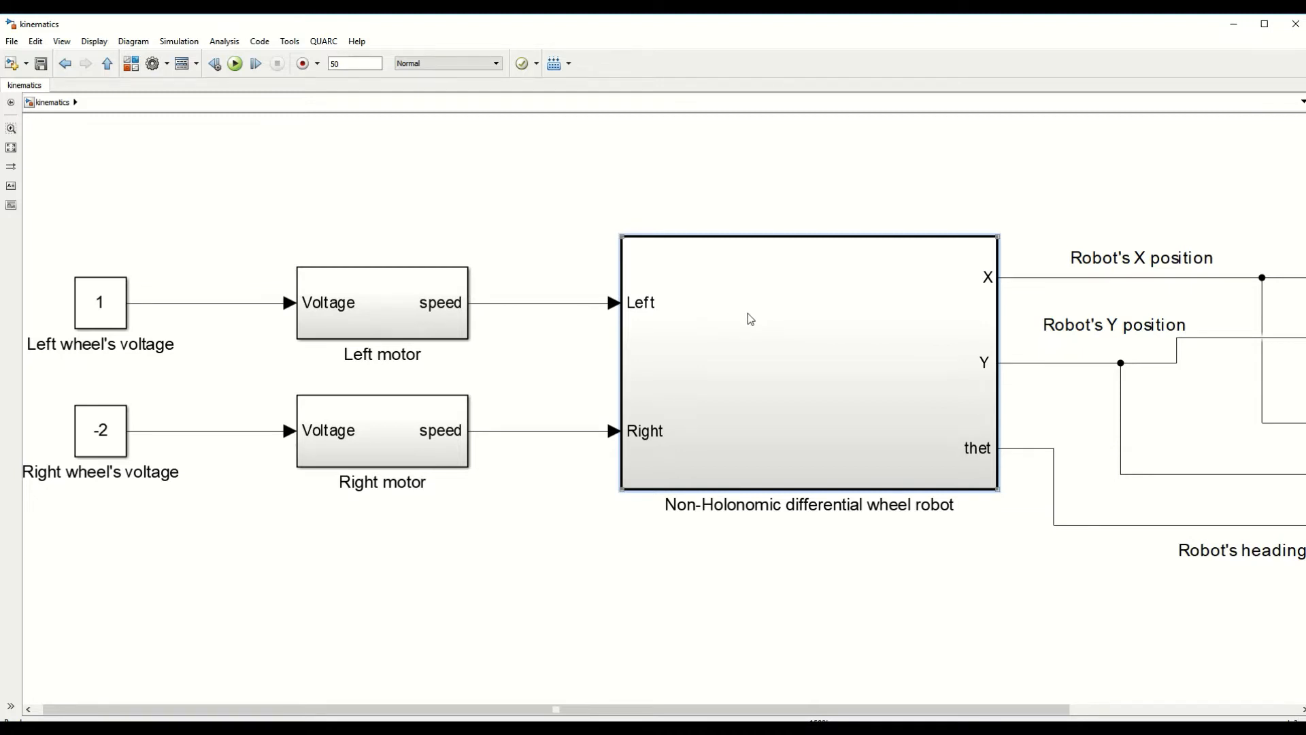
{"action": "double_click", "coordinate": [748, 314]}
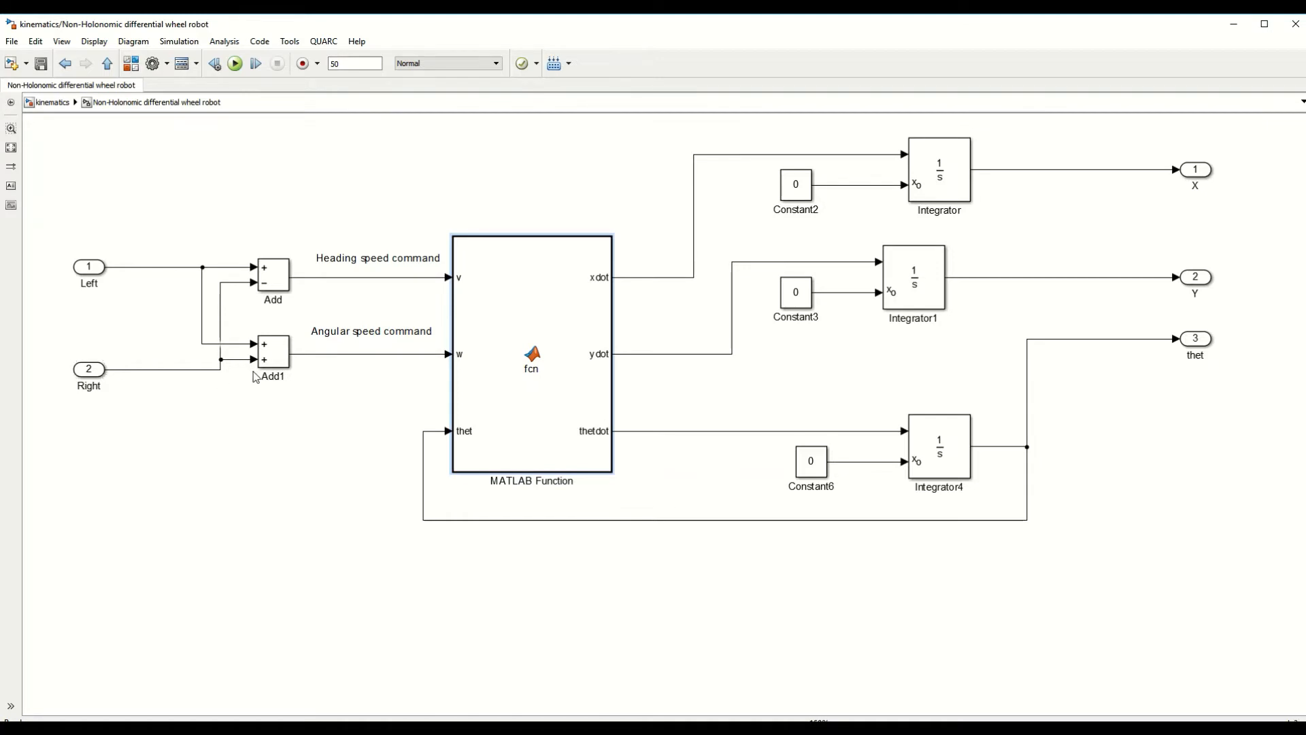
{"action": "left_click", "coordinate": [291, 366]}
{"action": "left_click", "coordinate": [396, 331]}
{"action": "double_click", "coordinate": [533, 383]}
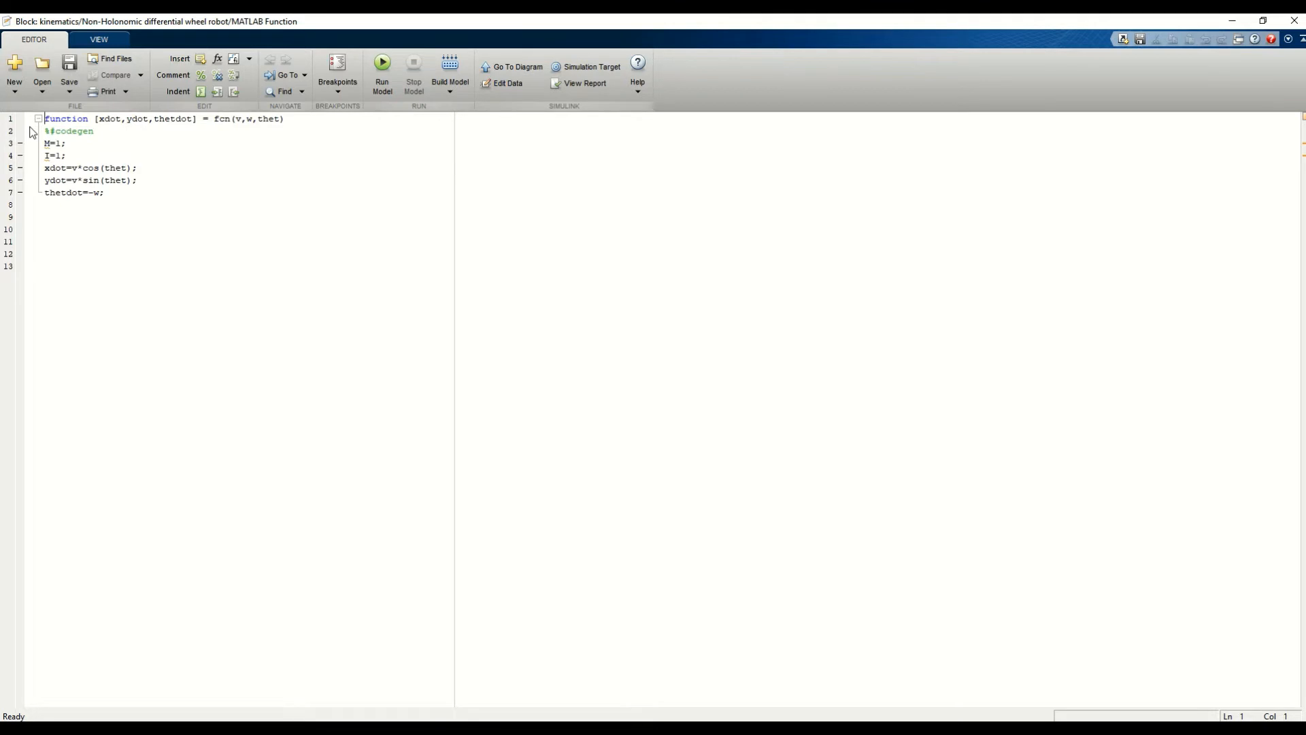
{"action": "left_click", "coordinate": [1282, 27]}
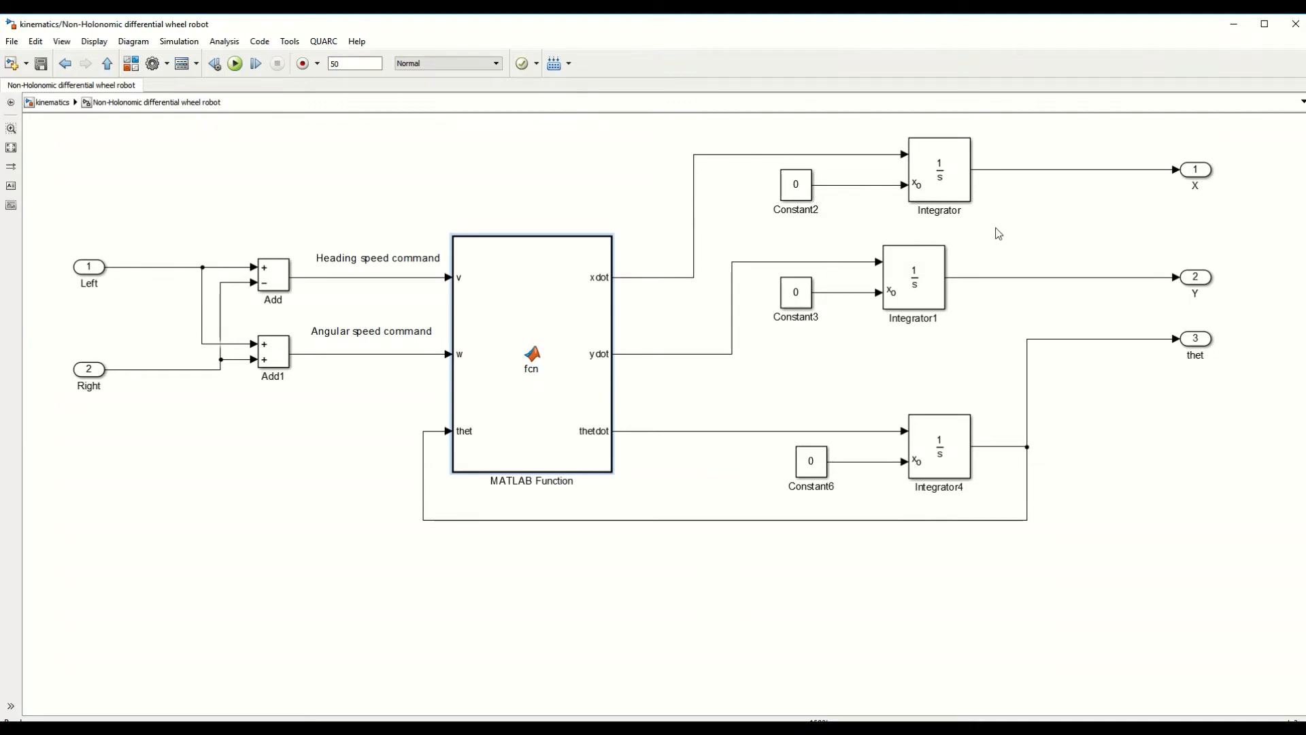
Review the integrators and the X, Y and thet outputs of the robot subsystem, and return to the top-level model
{"action": "left_click", "coordinate": [955, 444]}
{"action": "left_click", "coordinate": [1200, 283]}
{"action": "left_click", "coordinate": [1216, 361]}
{"action": "left_click", "coordinate": [943, 433]}
{"action": "left_click", "coordinate": [615, 324]}
{"action": "left_click", "coordinate": [76, 102]}
{"action": "left_click", "coordinate": [47, 104]}
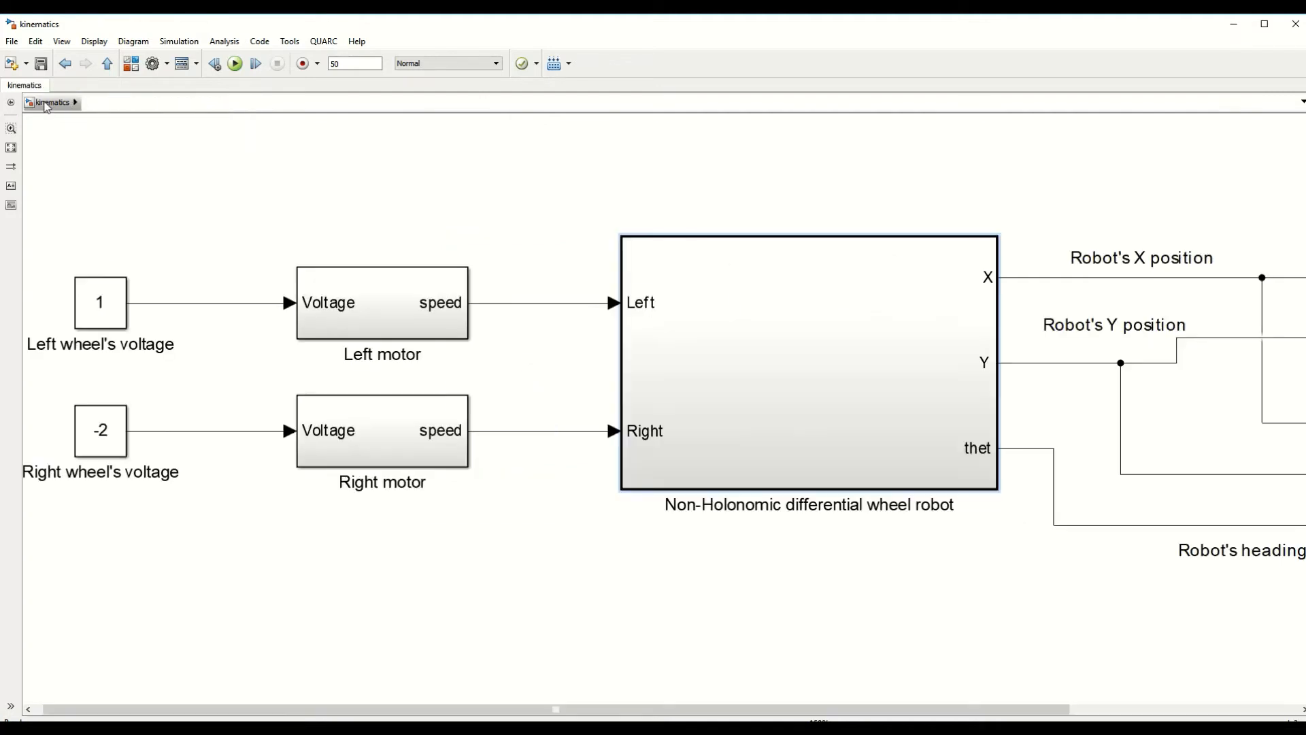
Set the Left wheel's voltage constant to 2
{"action": "left_click_drag", "start_coordinate": [604, 707], "coordinate": [830, 707]}
{"action": "scroll", "coordinate": [823, 569], "scroll_direction": "down", "scroll_amount": 2}
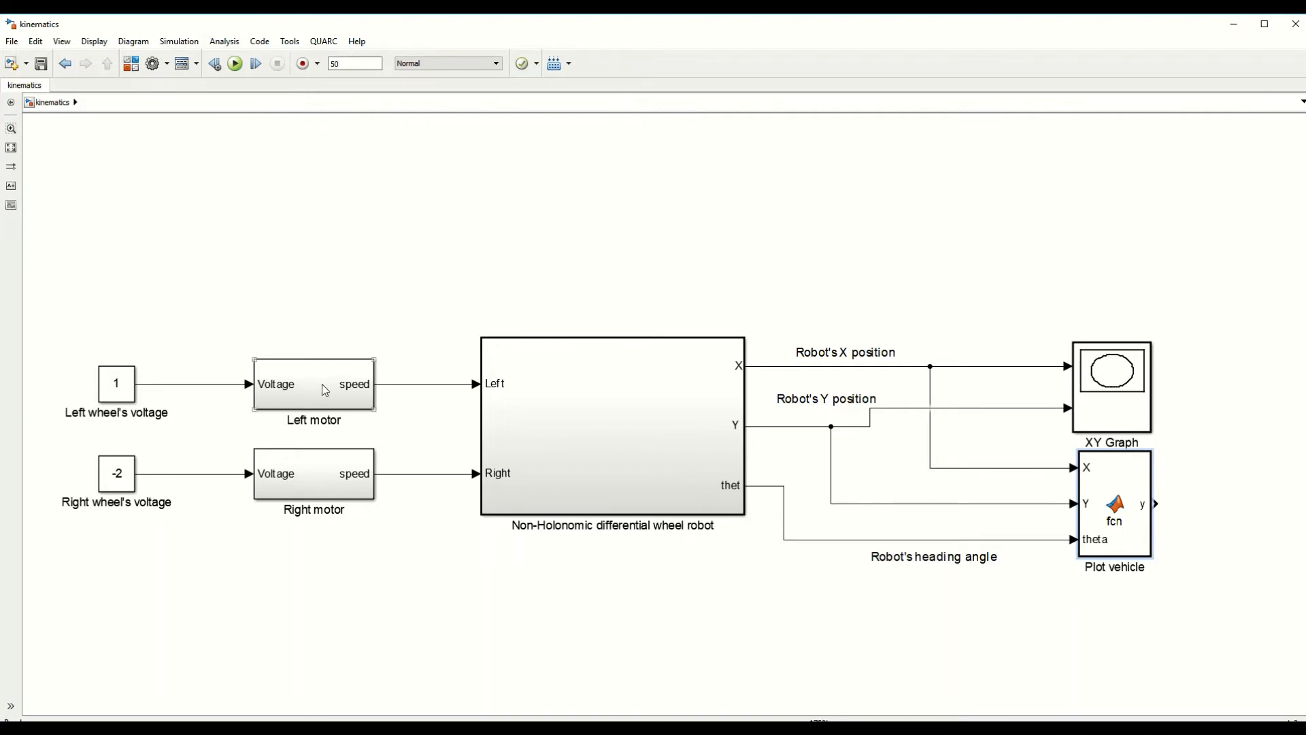
{"action": "left_click", "coordinate": [601, 385]}
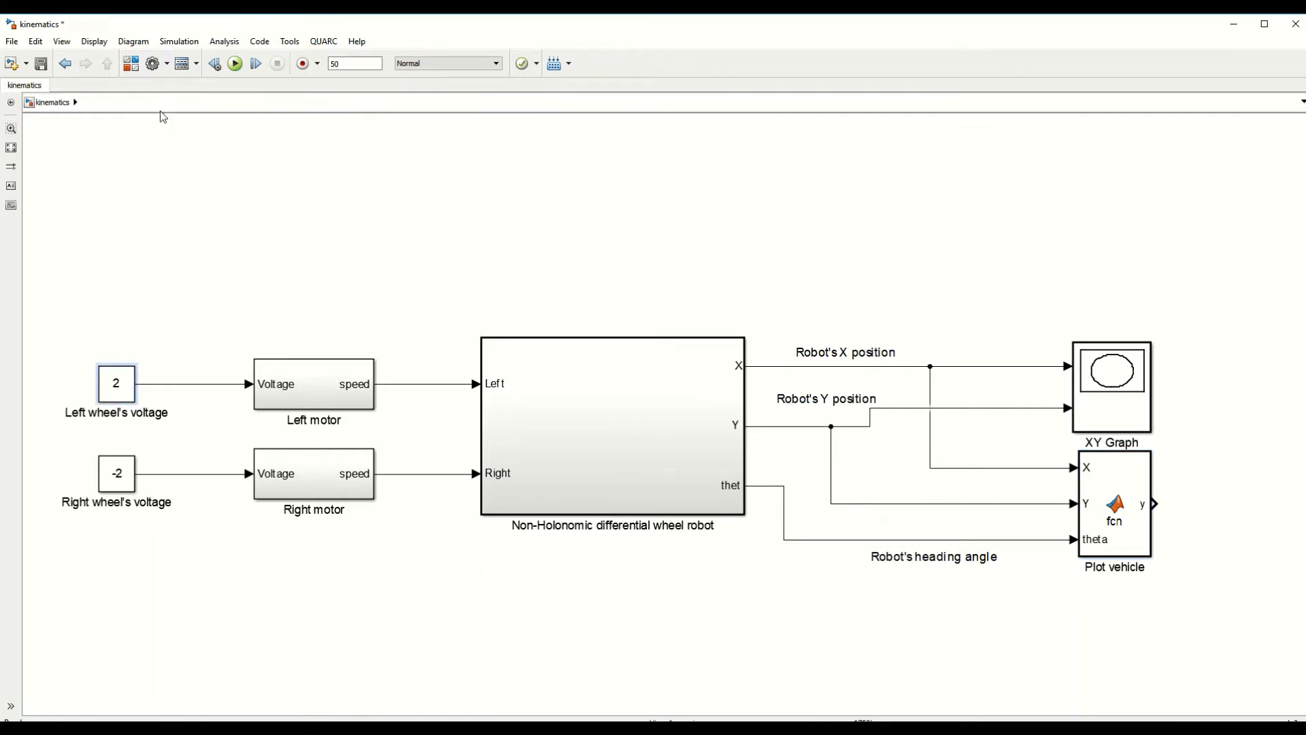
Apply the solver configuration with the Fixed-step type and a fixed-step size of .1
{"action": "left_click", "coordinate": [153, 63]}
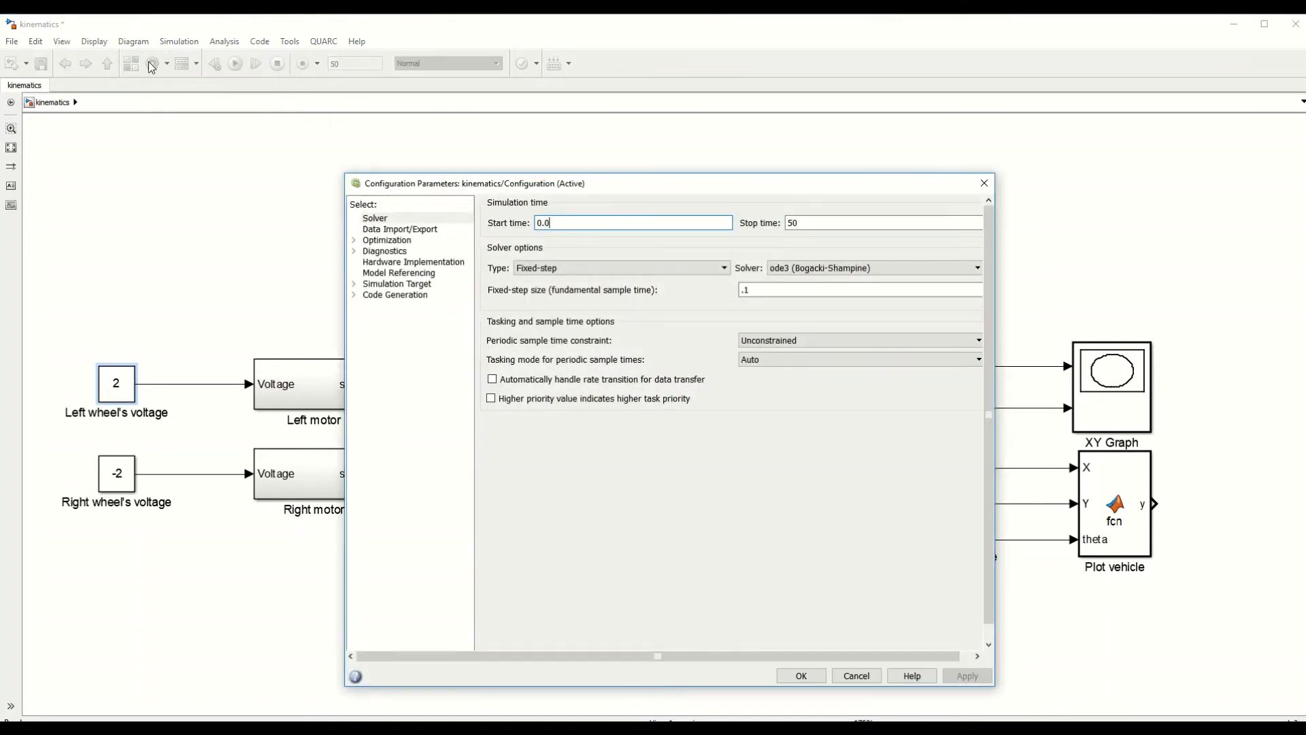
{"action": "left_click", "coordinate": [375, 220]}
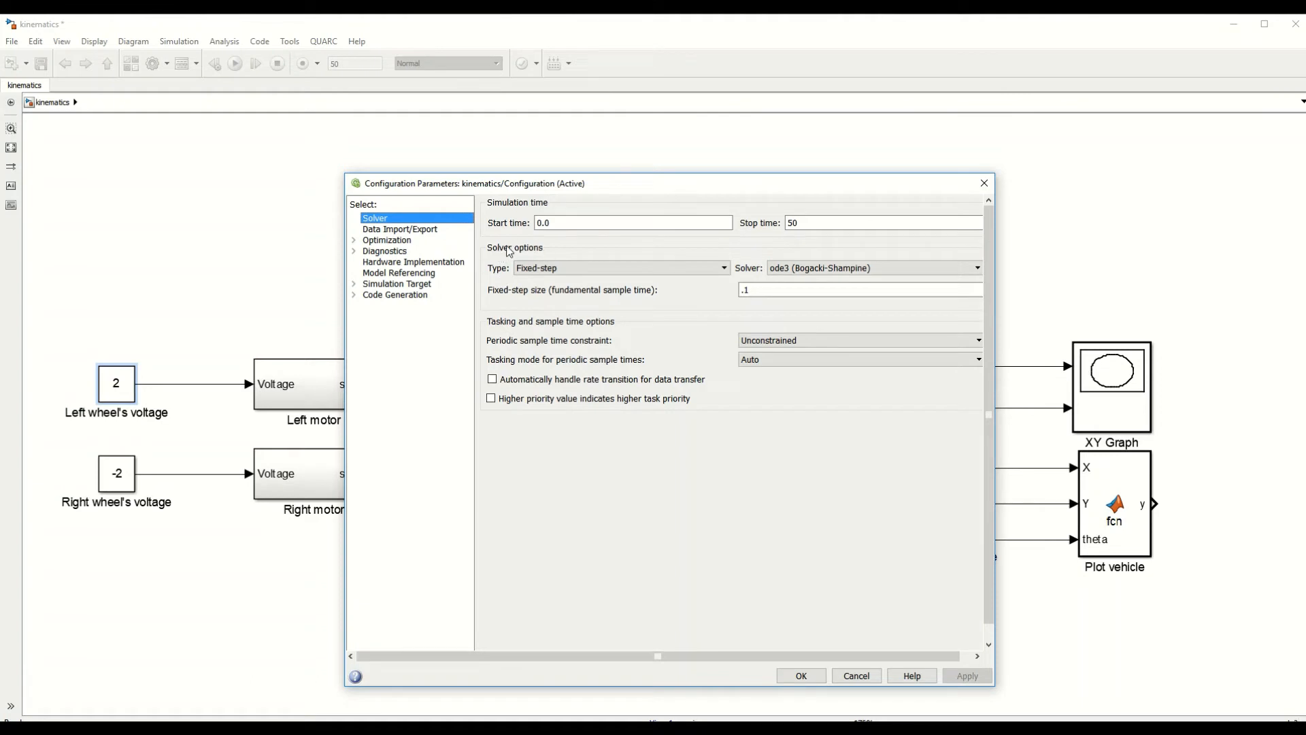
{"action": "left_click", "coordinate": [579, 274]}
{"action": "left_click", "coordinate": [535, 292]}
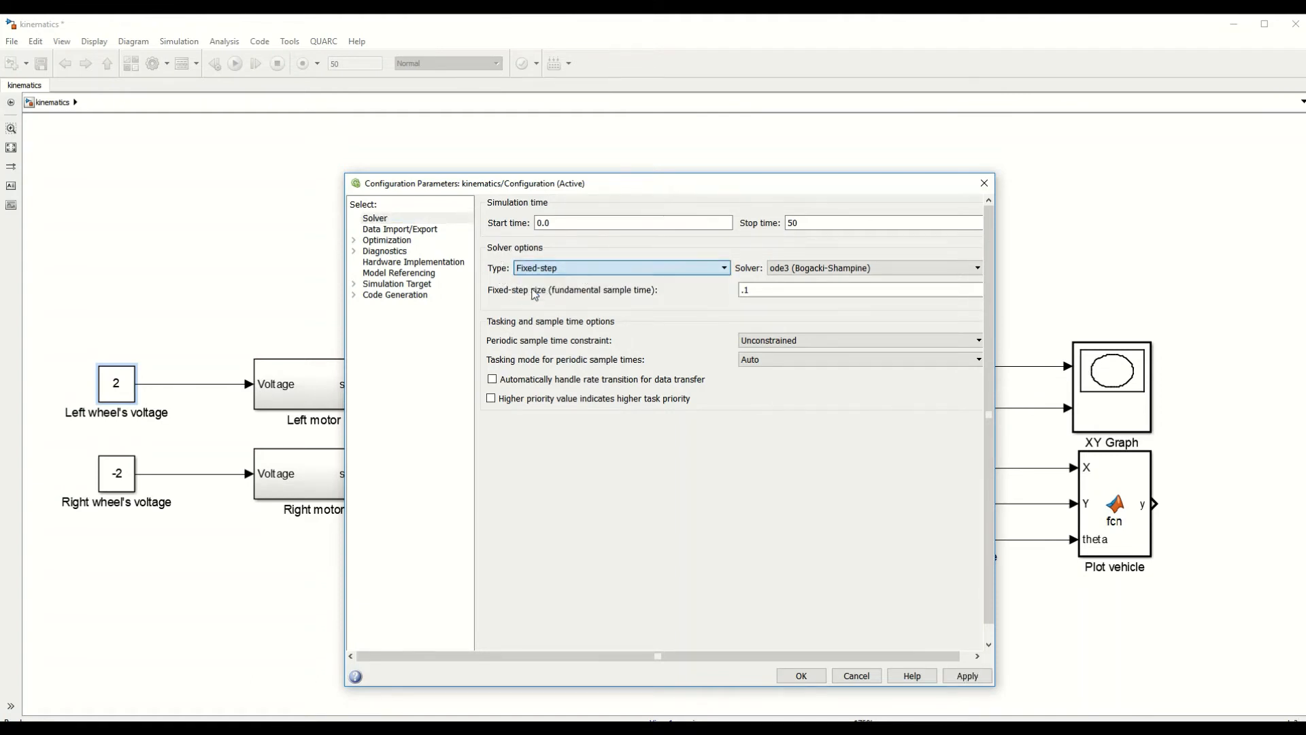
{"action": "left_click", "coordinate": [752, 292]}
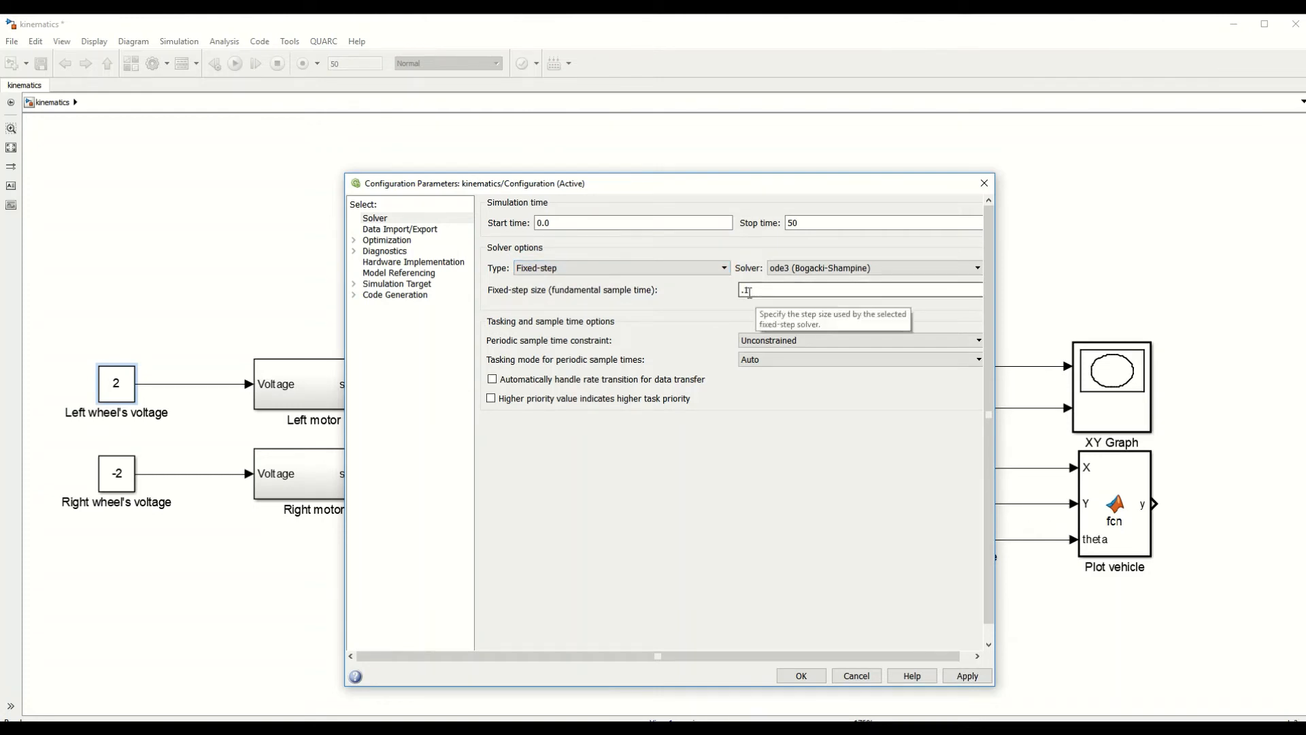
{"action": "left_click", "coordinate": [966, 675]}
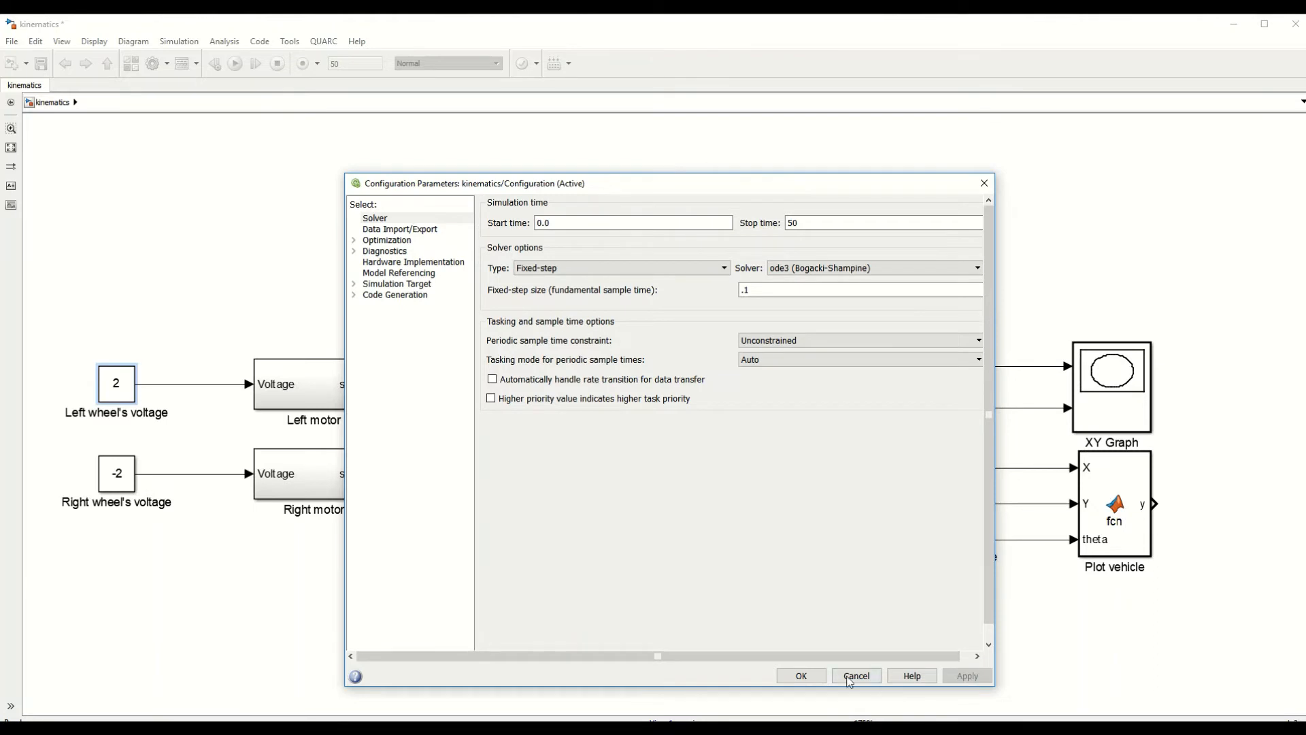
{"action": "left_click", "coordinate": [794, 675]}
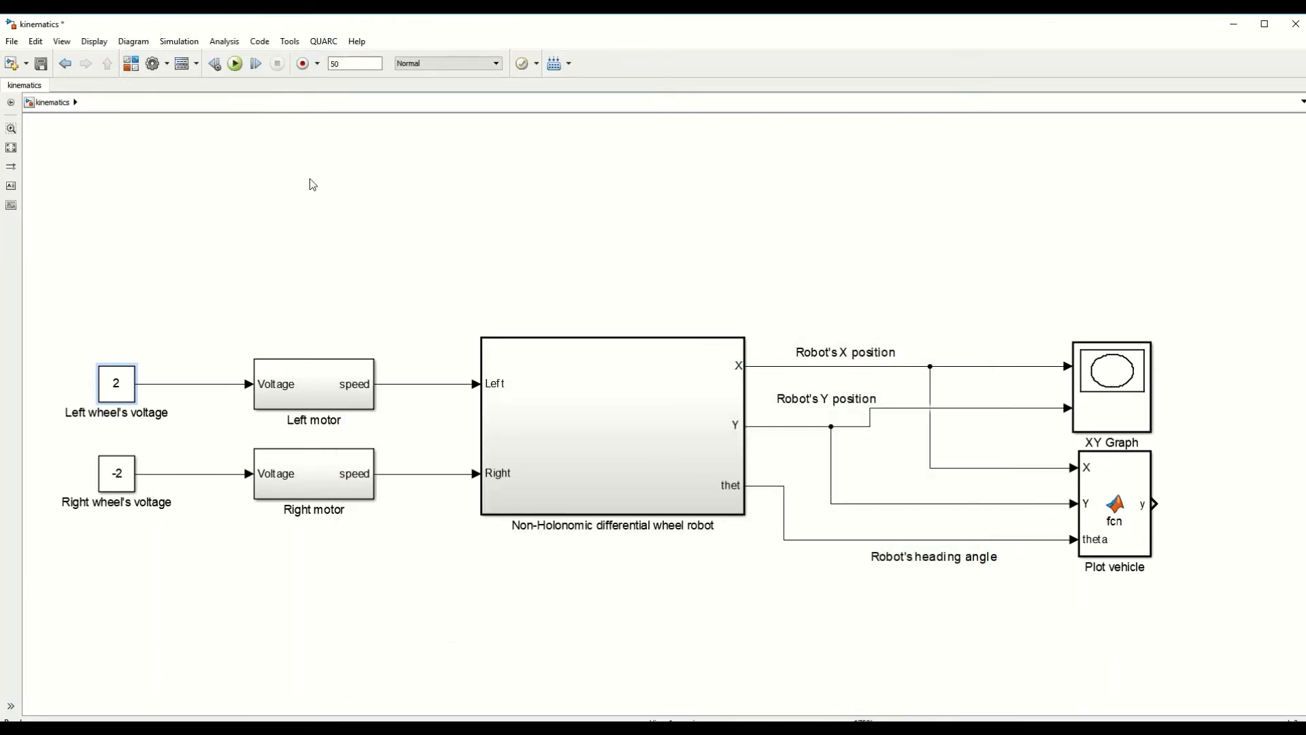
Check the sample time and axis limits in the XY Graph block's parameters
{"action": "double_click", "coordinate": [1104, 406]}
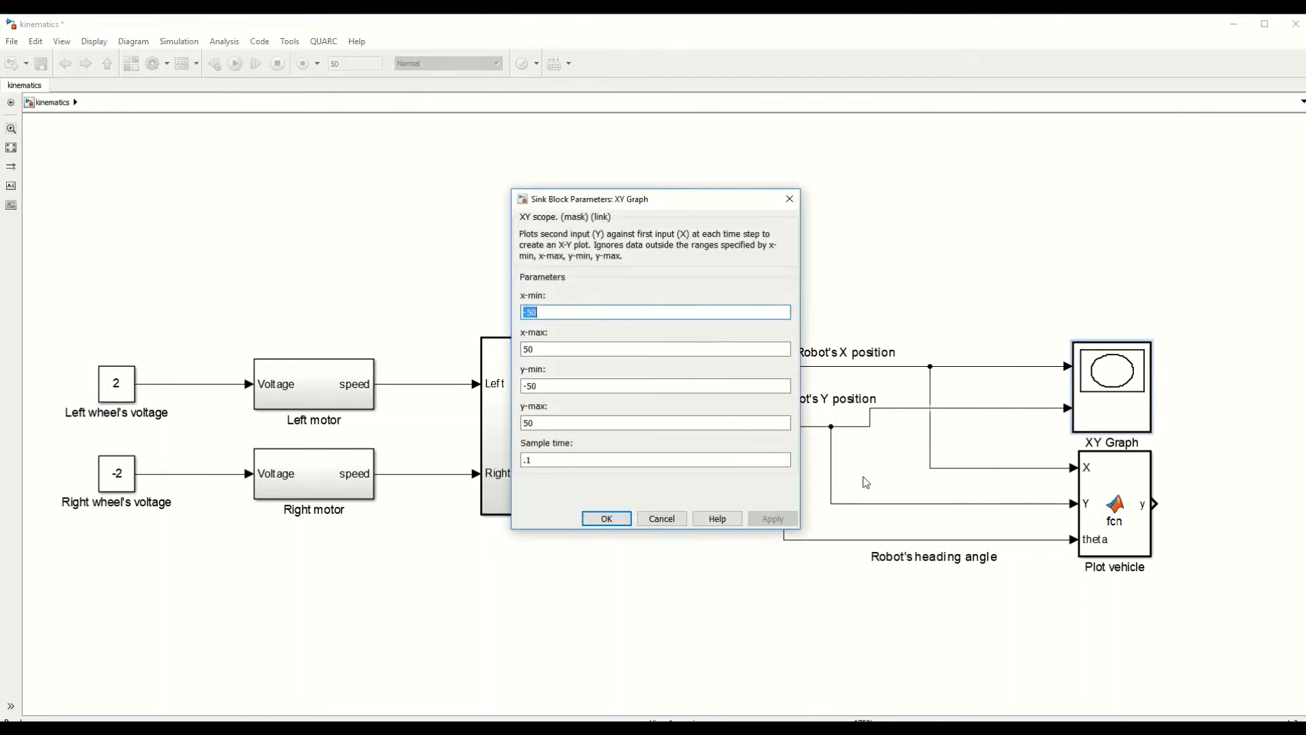
{"action": "double_click", "coordinate": [575, 458]}
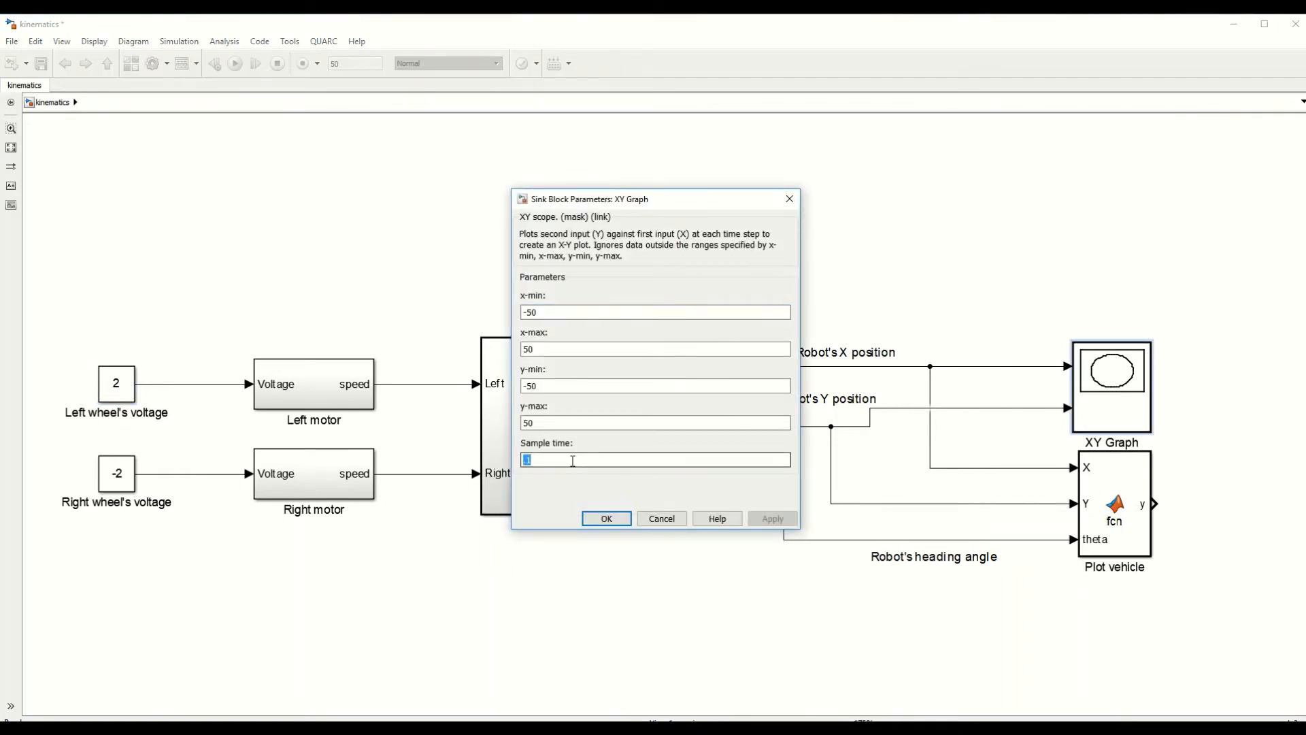
{"action": "left_click", "coordinate": [573, 460]}
{"action": "left_click", "coordinate": [607, 519]}
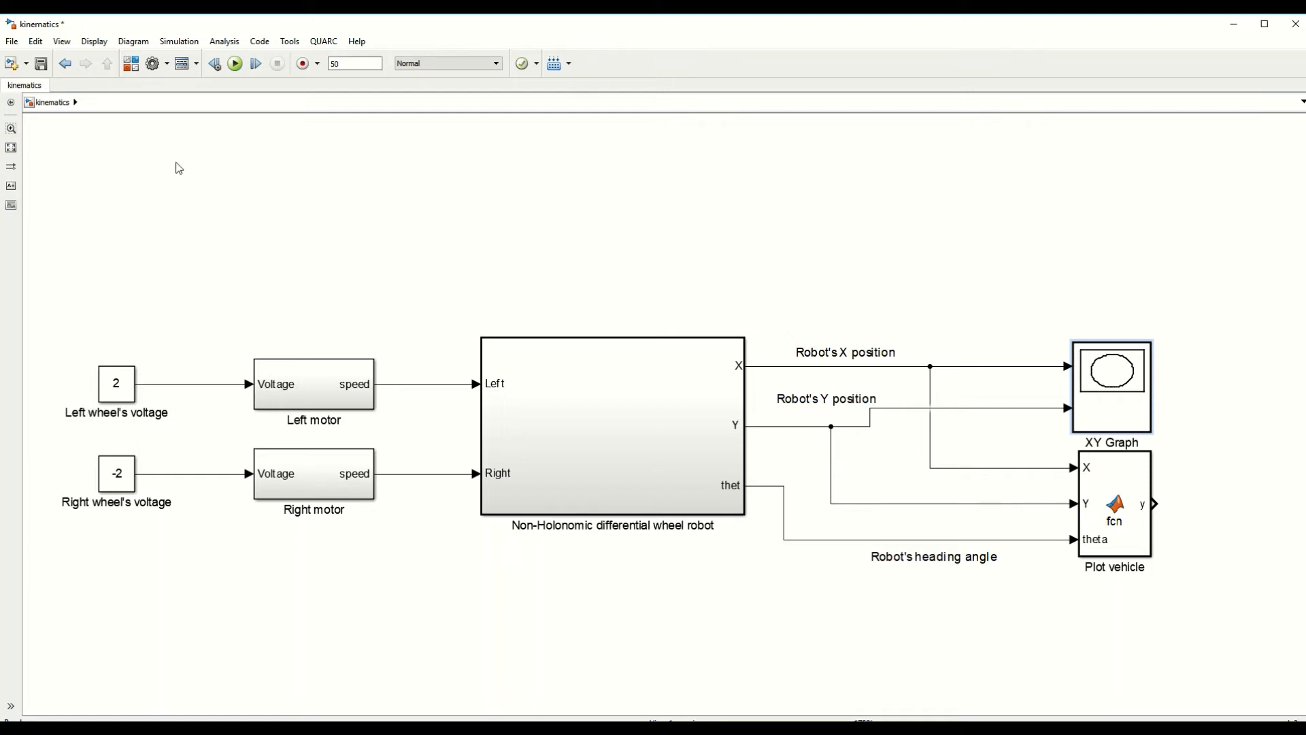
Check the constant value in the Left wheel's voltage block parameters
{"action": "left_click", "coordinate": [84, 408]}
{"action": "double_click", "coordinate": [116, 400]}
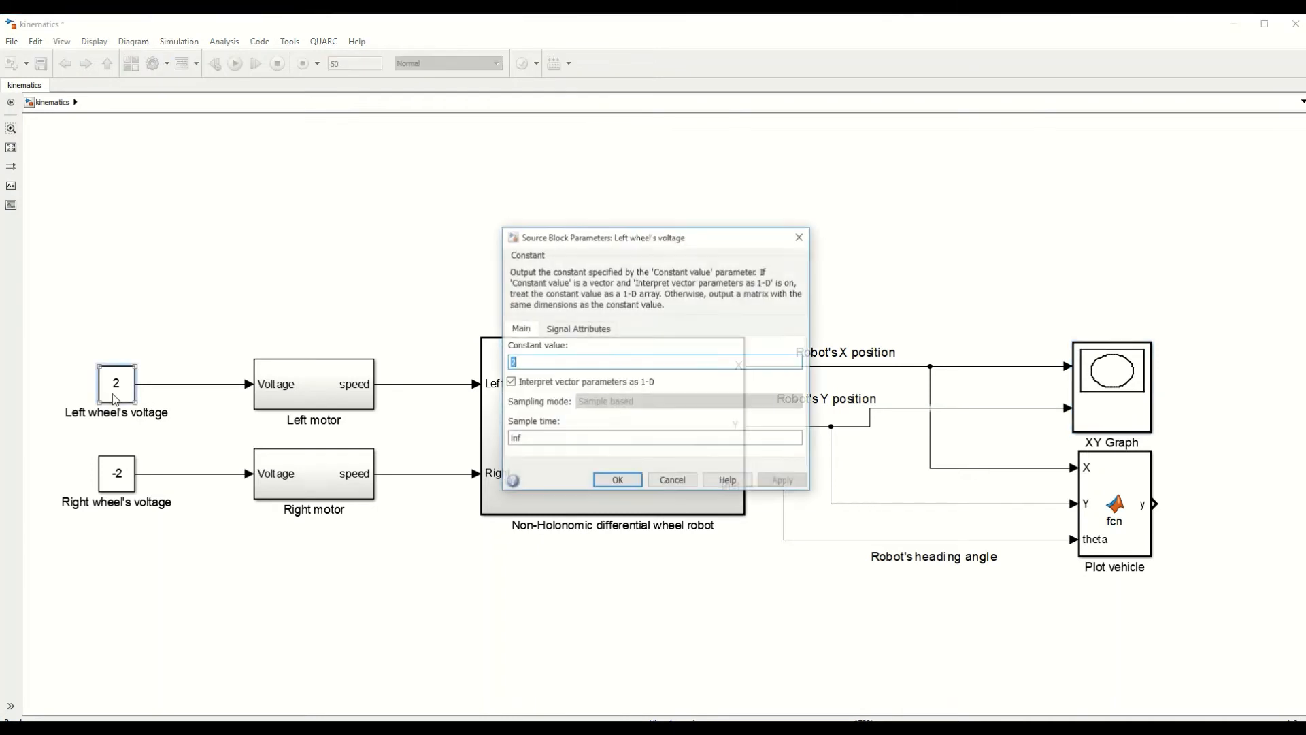
{"action": "left_click", "coordinate": [602, 479]}
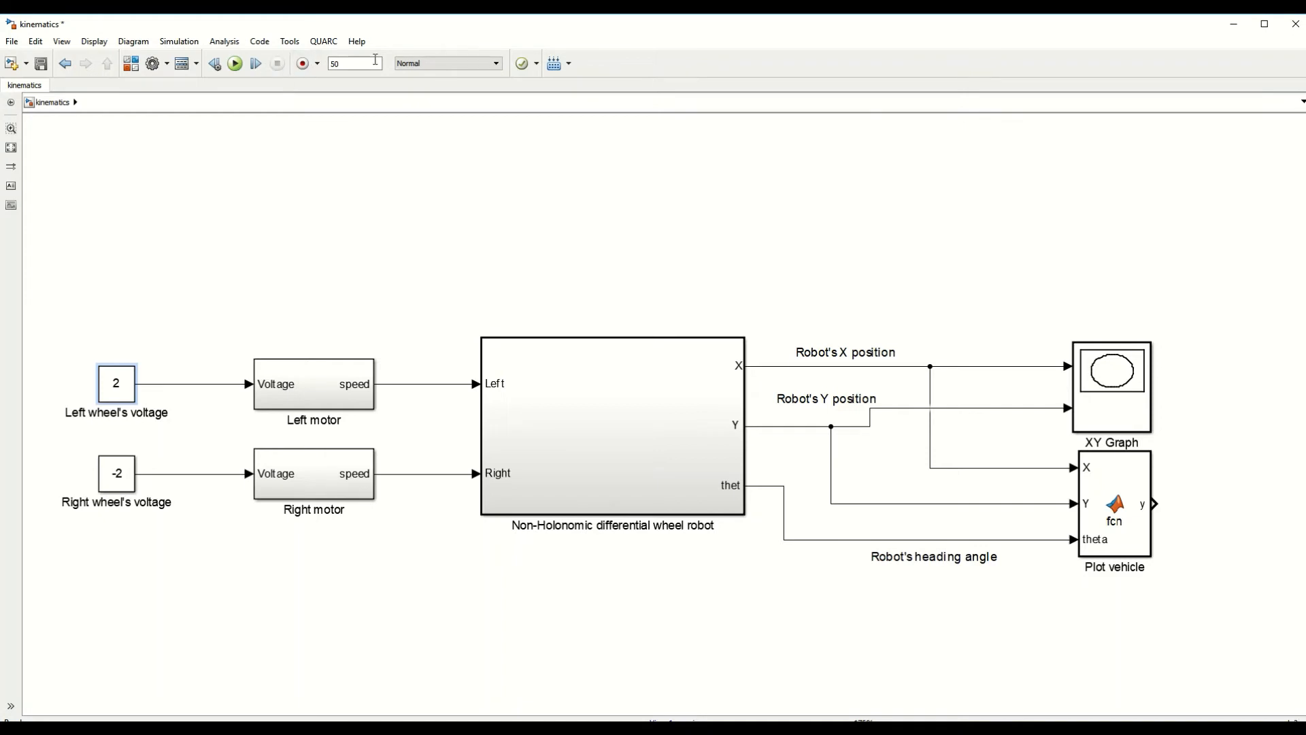
Run the simulation with a stop time of 50 to watch the robot's motion plots, and stop it
{"action": "left_click", "coordinate": [331, 64]}
{"action": "left_click", "coordinate": [350, 145]}
{"action": "left_click", "coordinate": [238, 66]}
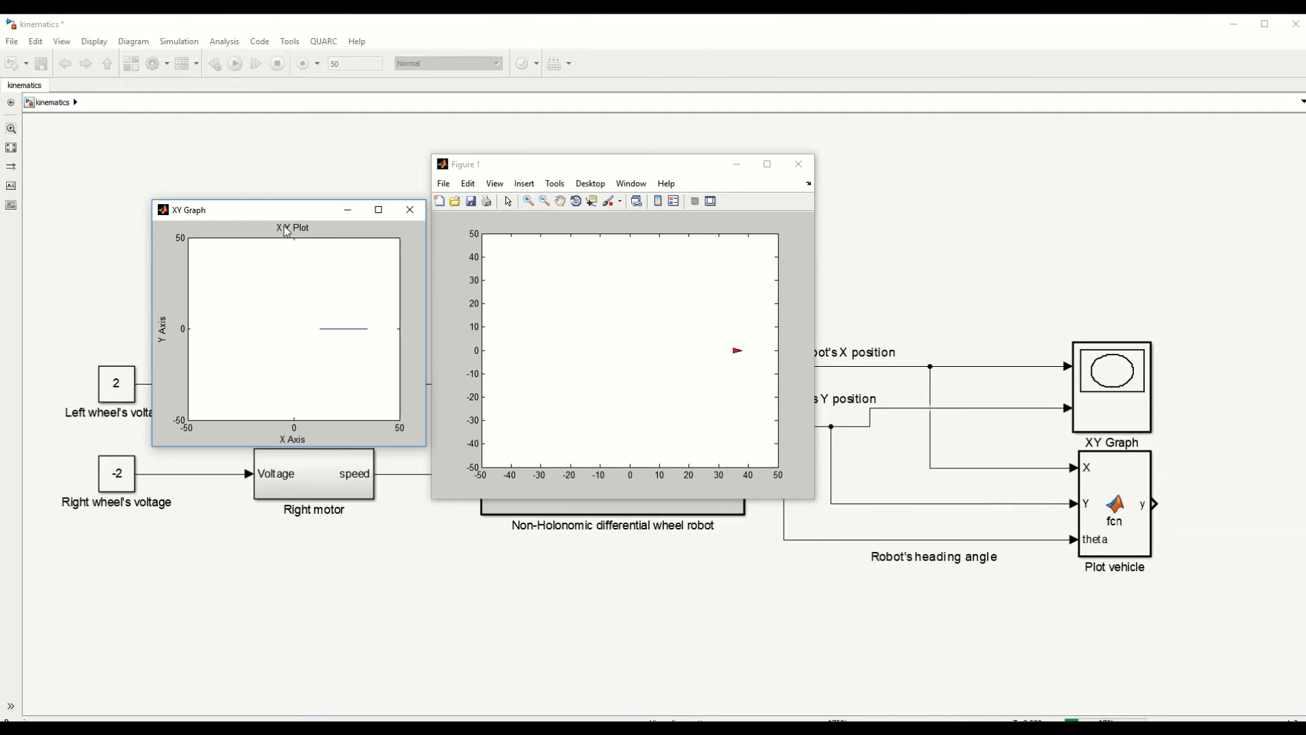
{"action": "left_click_drag", "start_coordinate": [271, 208], "coordinate": [262, 154]}
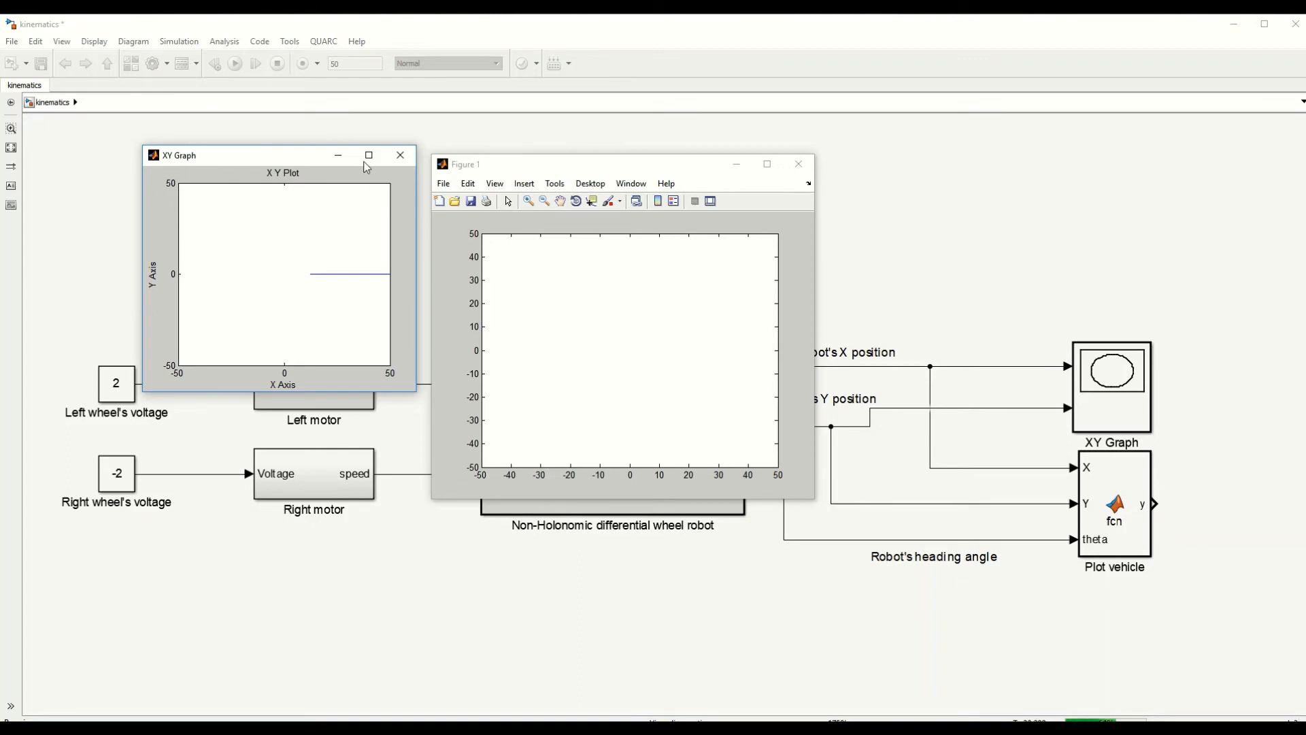
{"action": "left_click", "coordinate": [400, 156]}
{"action": "left_click", "coordinate": [276, 65]}
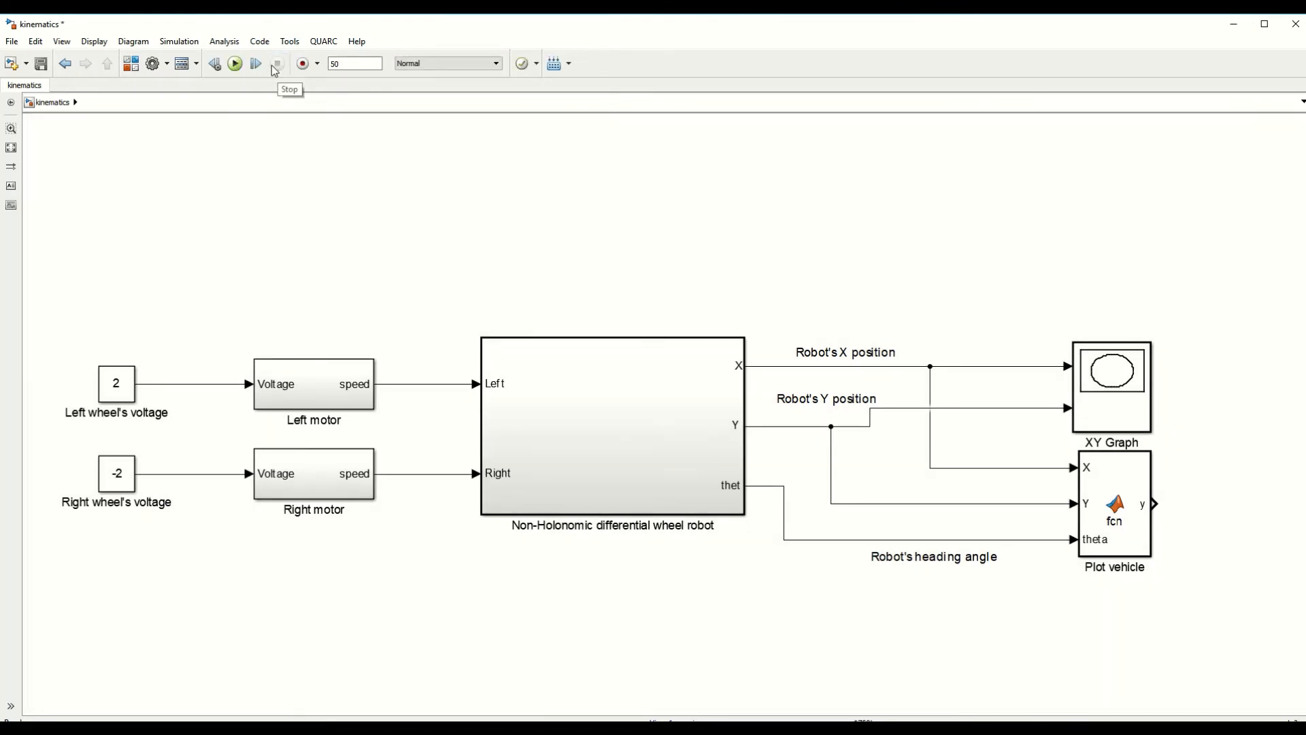
Set the Right wheel's voltage constant to 2
{"action": "left_click", "coordinate": [123, 484]}
{"action": "double_click", "coordinate": [116, 473]}
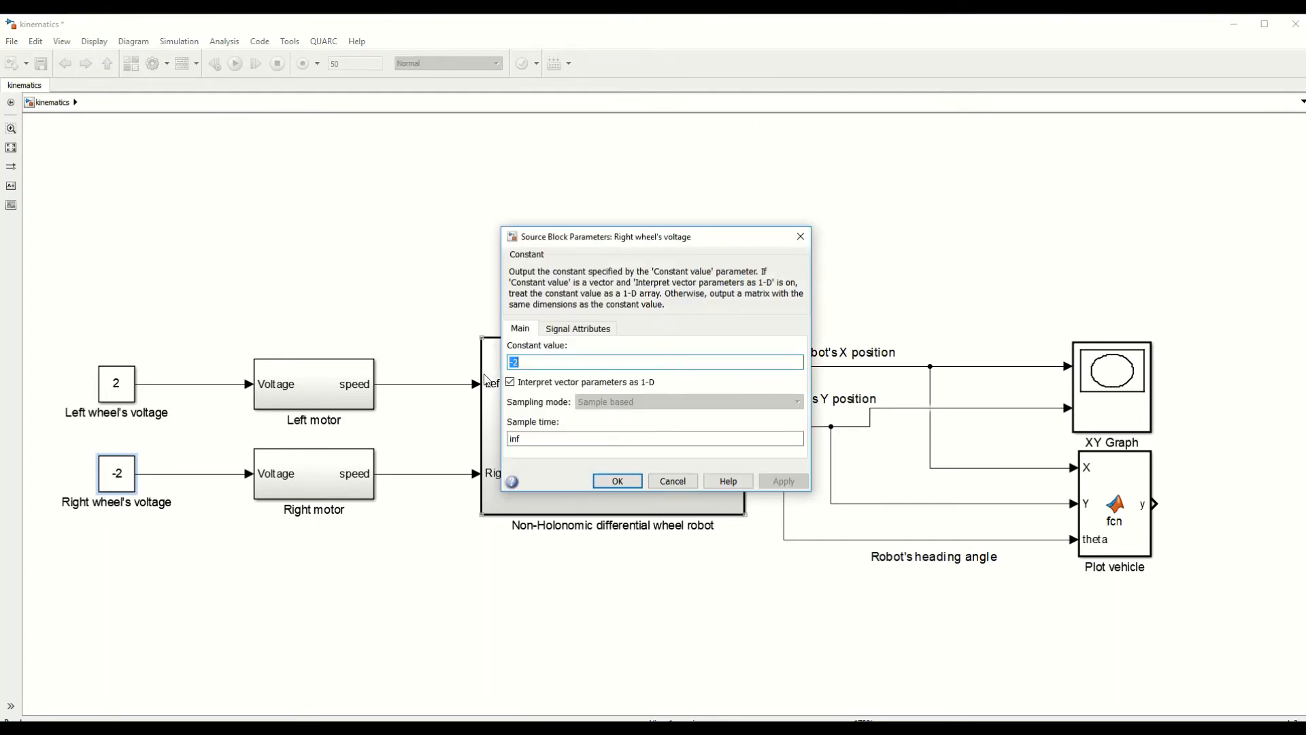
{"action": "type", "text": "2"}
{"action": "key", "text": "Return"}
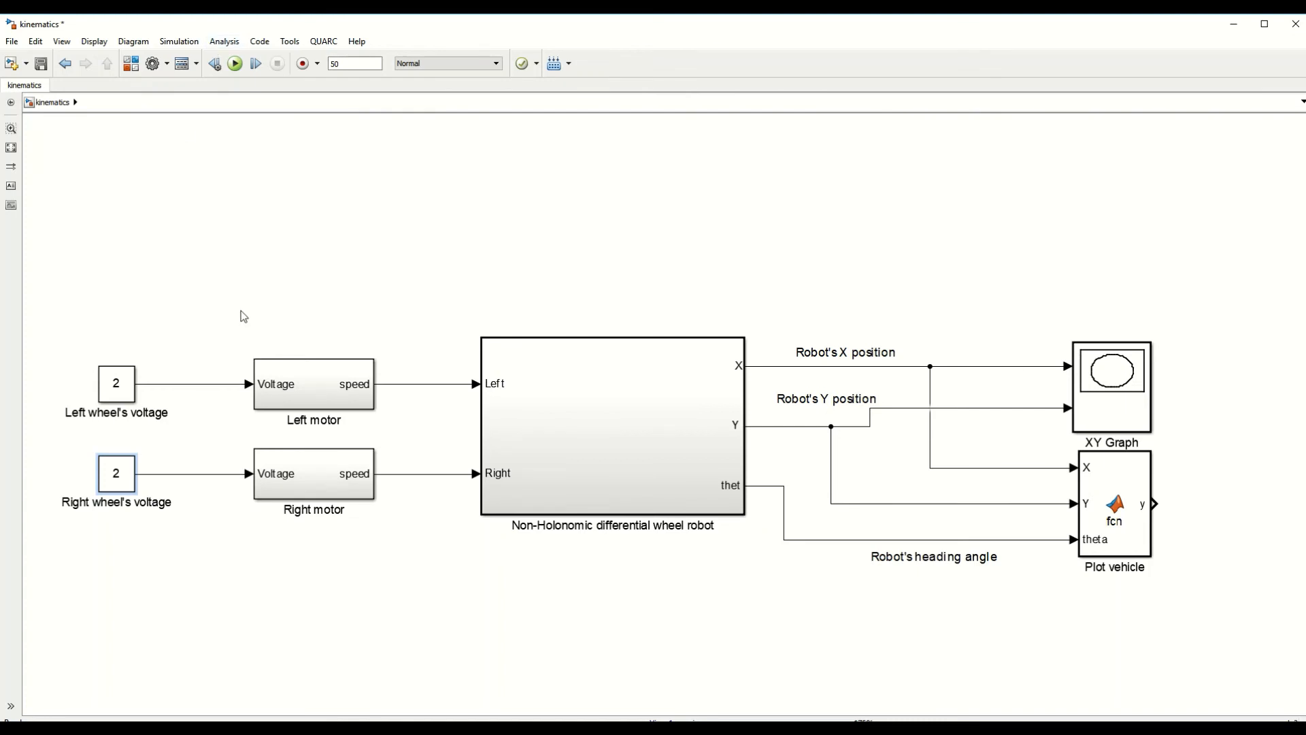
Run the simulation with equal wheel voltages, watch the robot's motion in the XY Graph and Figure 1 plots, and stop it
{"action": "left_click", "coordinate": [235, 68]}
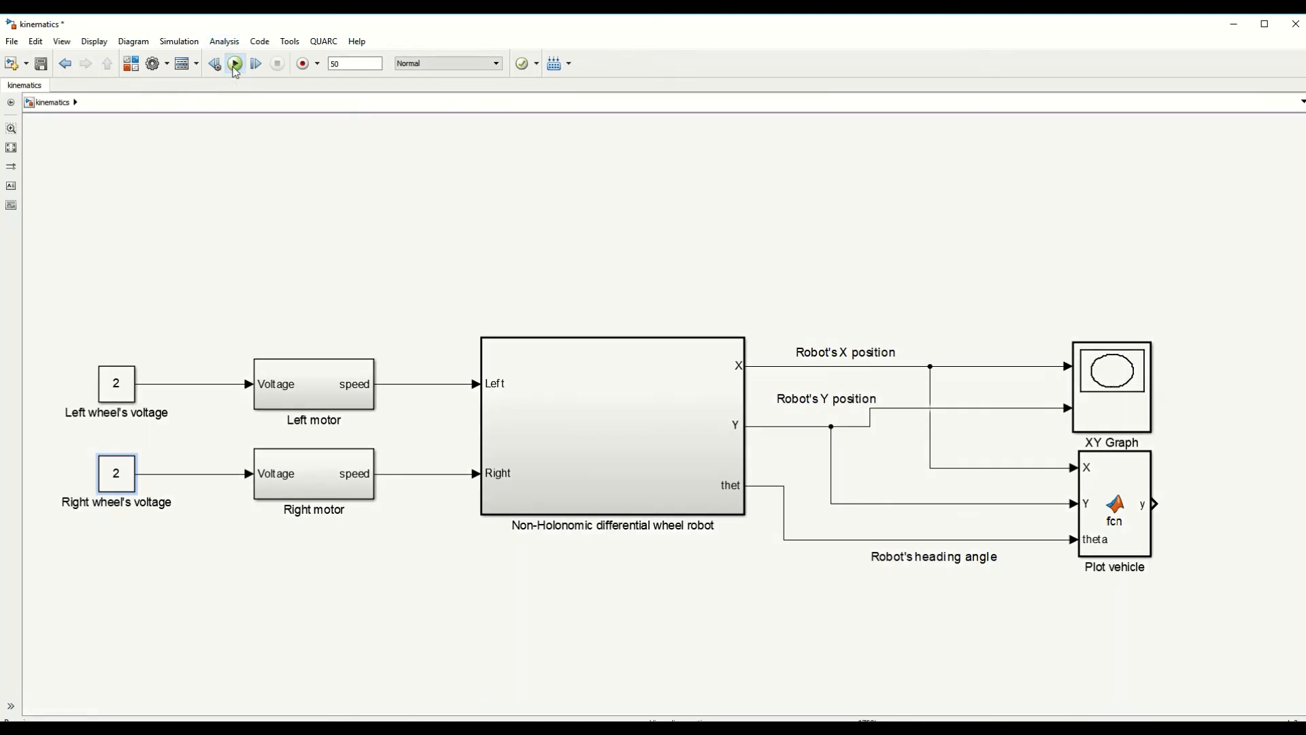
{"action": "left_click", "coordinate": [299, 728]}
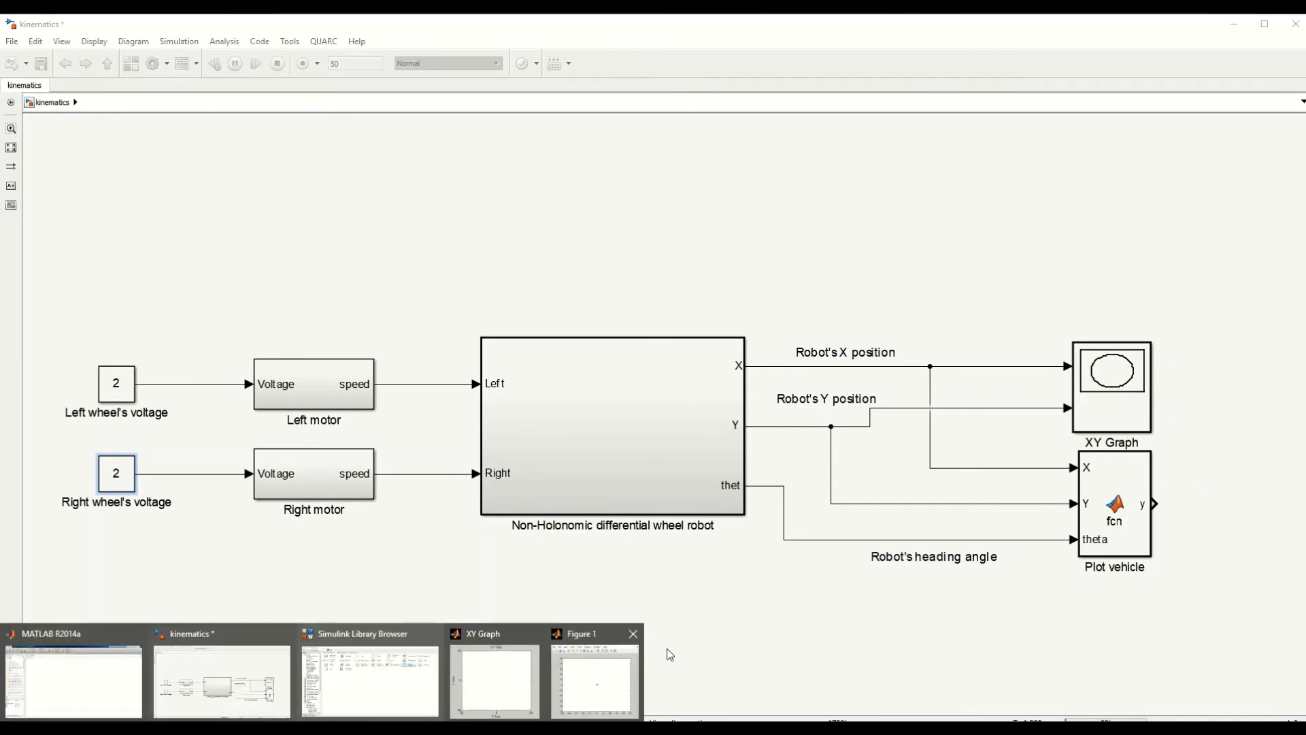
{"action": "left_click", "coordinate": [529, 687]}
{"action": "left_click", "coordinate": [299, 727]}
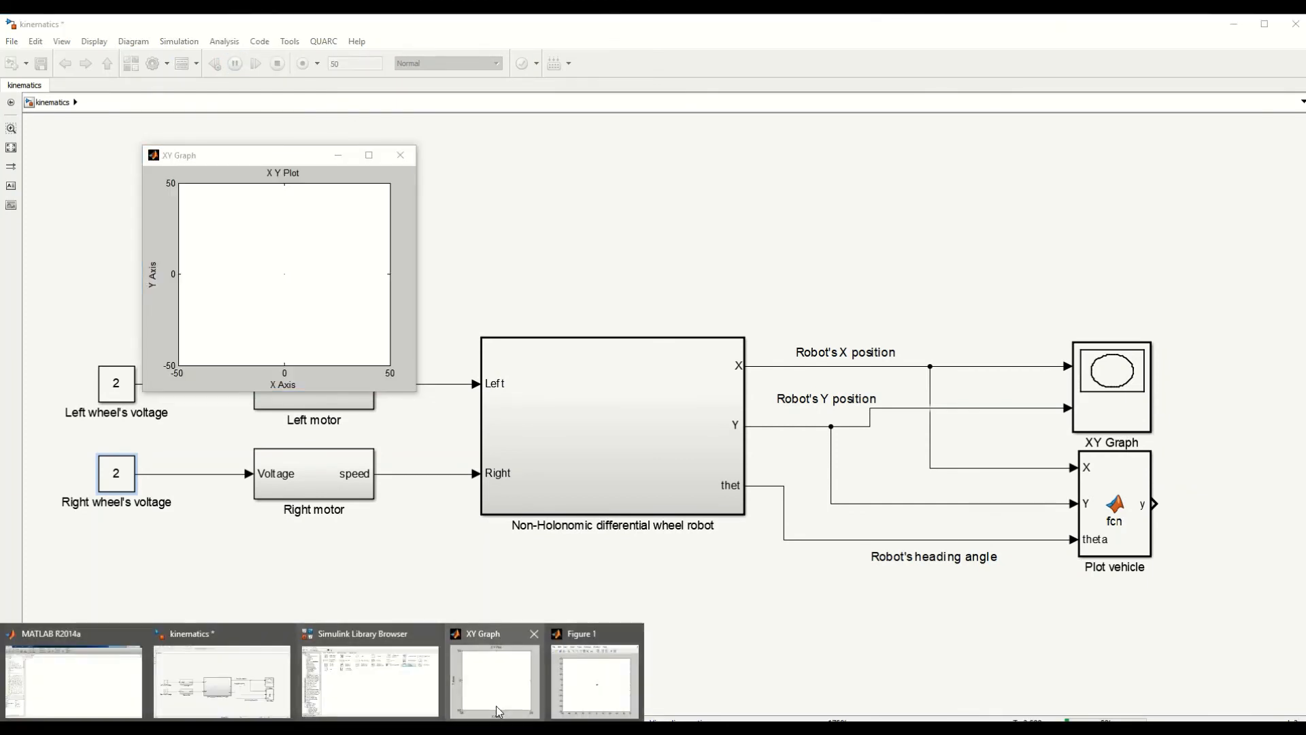
{"action": "left_click", "coordinate": [571, 683]}
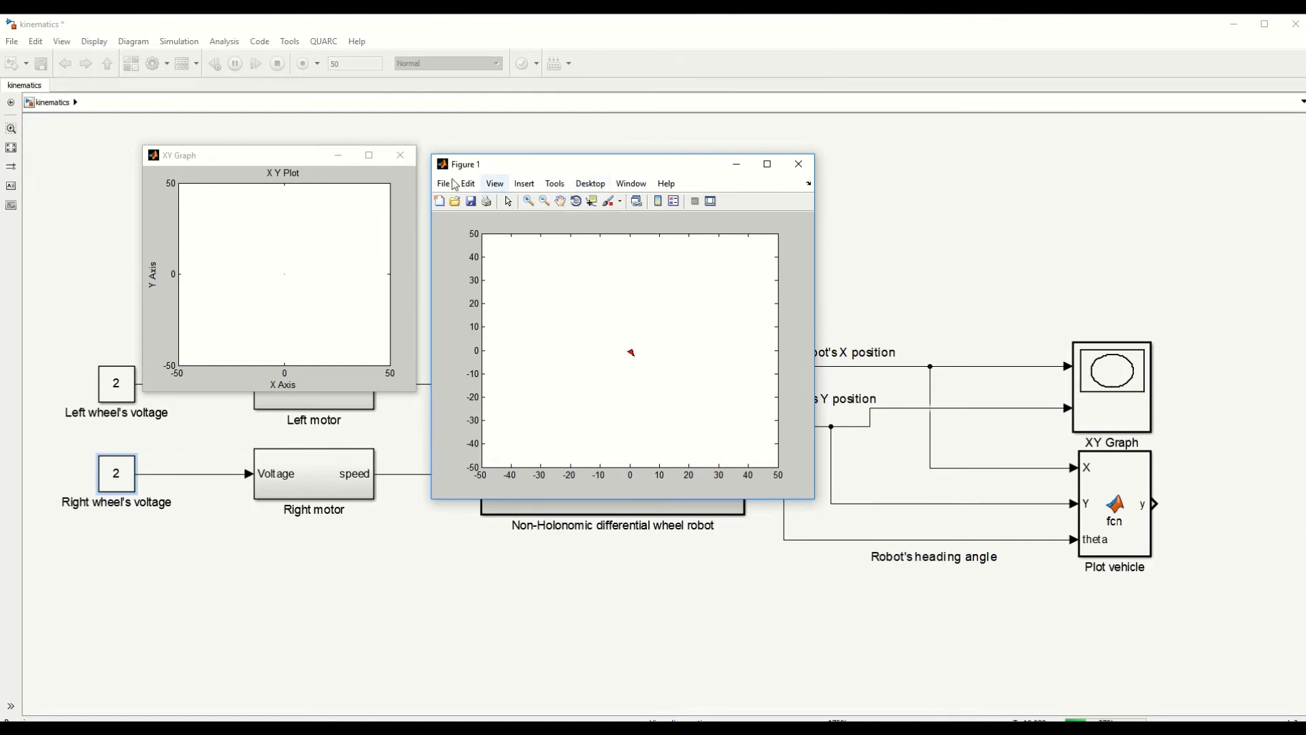
{"action": "left_click", "coordinate": [275, 83]}
{"action": "left_click", "coordinate": [298, 385]}
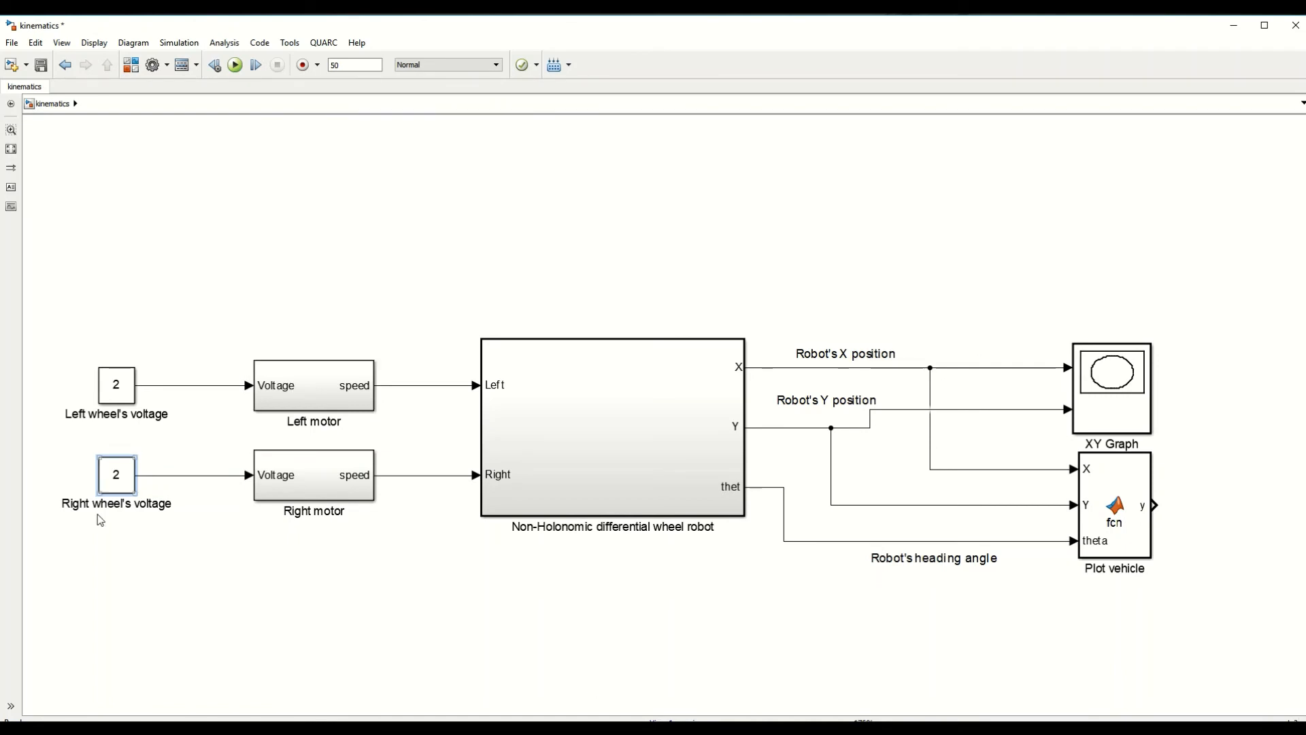
Set the Right wheel's voltage constant to -1
{"action": "double_click", "coordinate": [123, 487]}
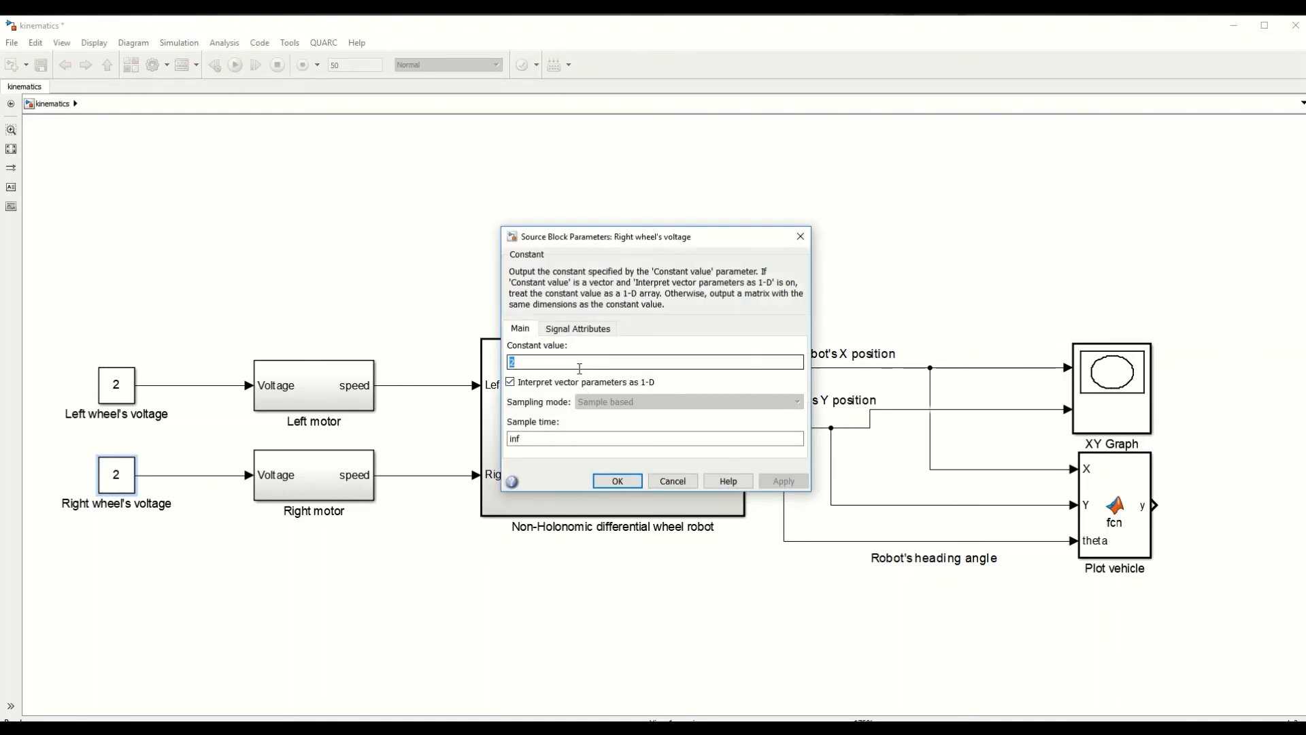
{"action": "type", "text": "-1"}
{"action": "left_click", "coordinate": [791, 487]}
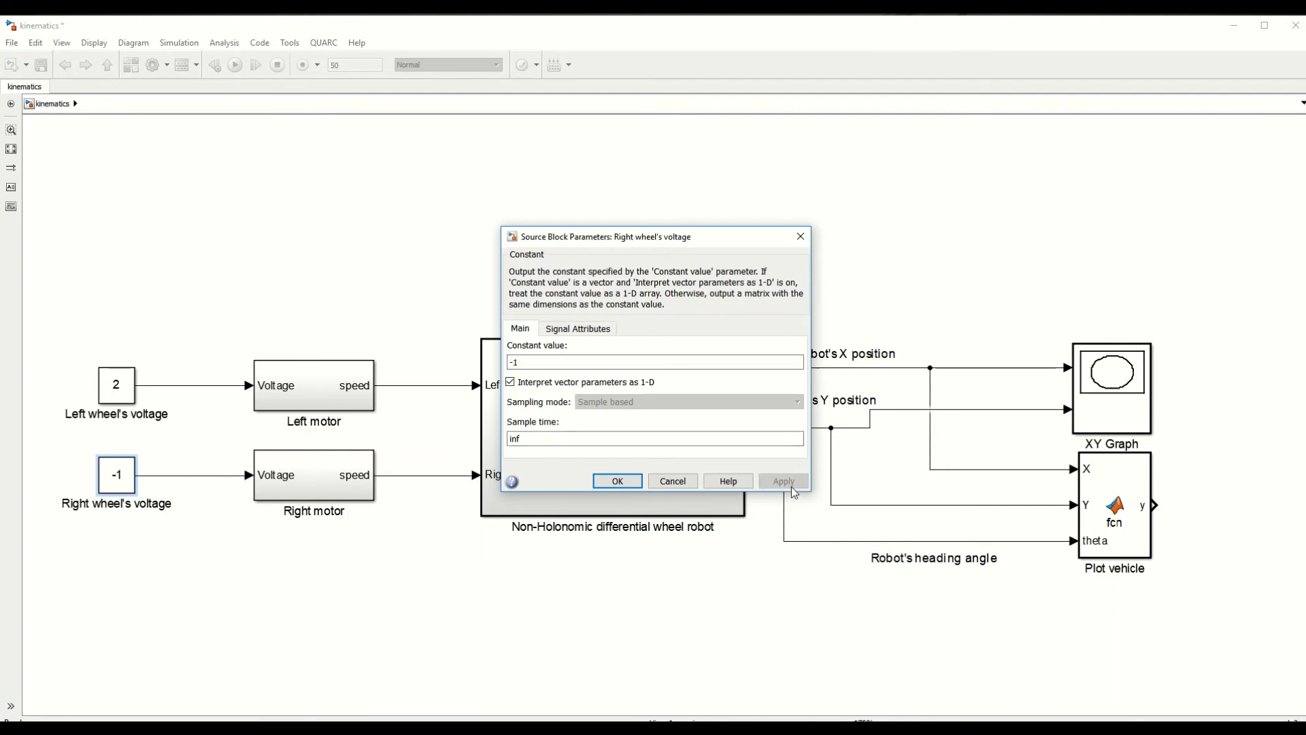
{"action": "left_click", "coordinate": [623, 484]}
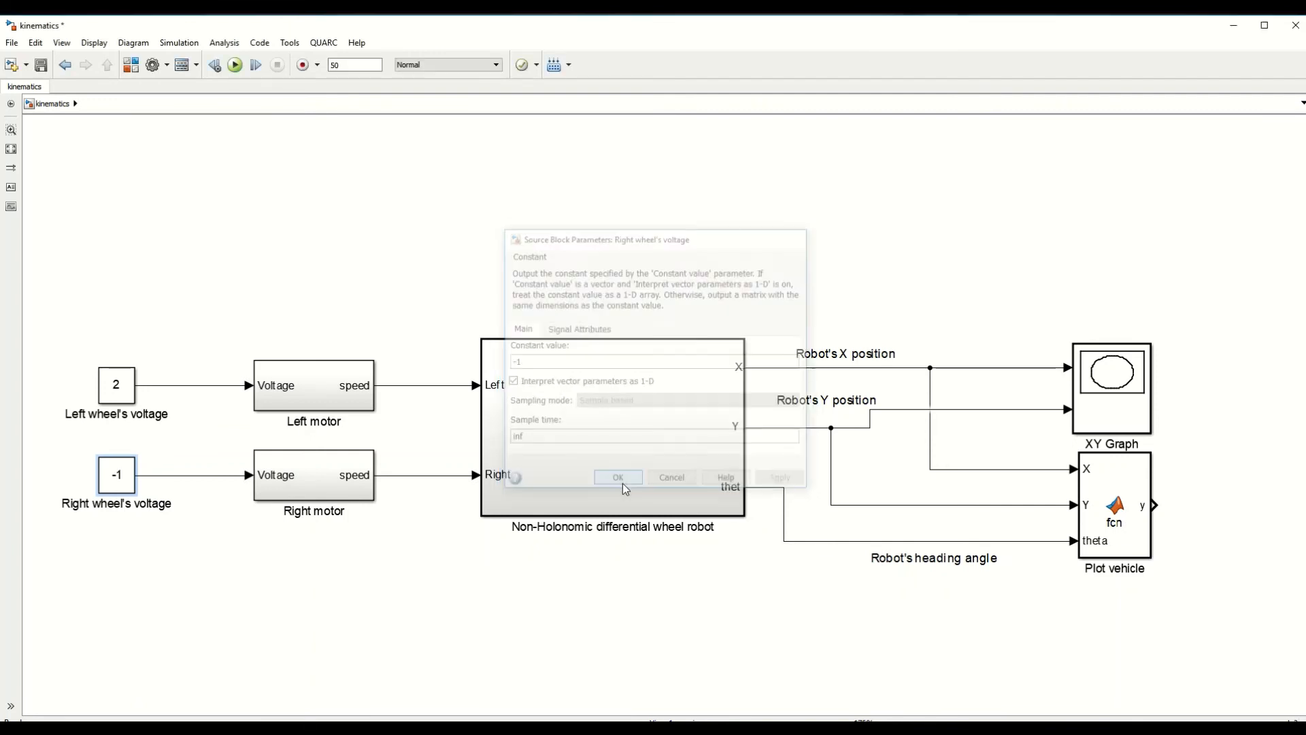
Run the simulation with the wheels driven by voltages of opposite sign
{"action": "left_click", "coordinate": [235, 64]}
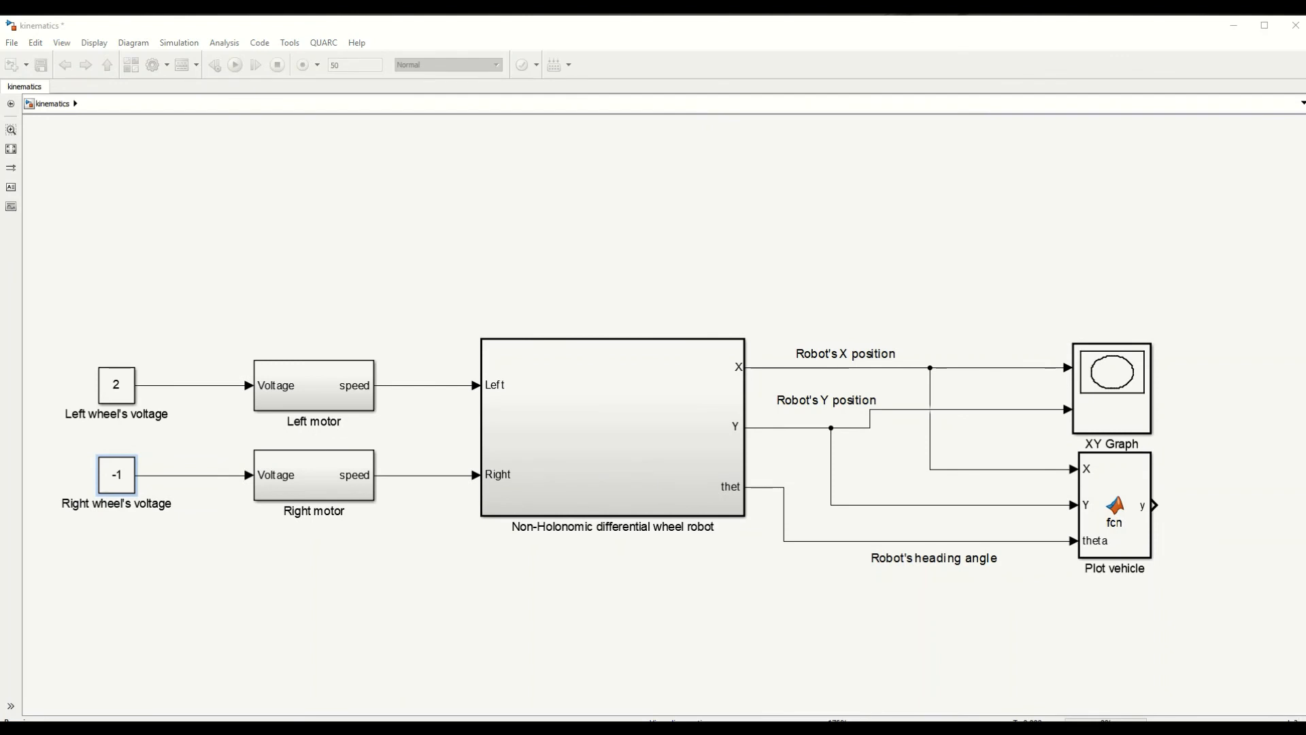